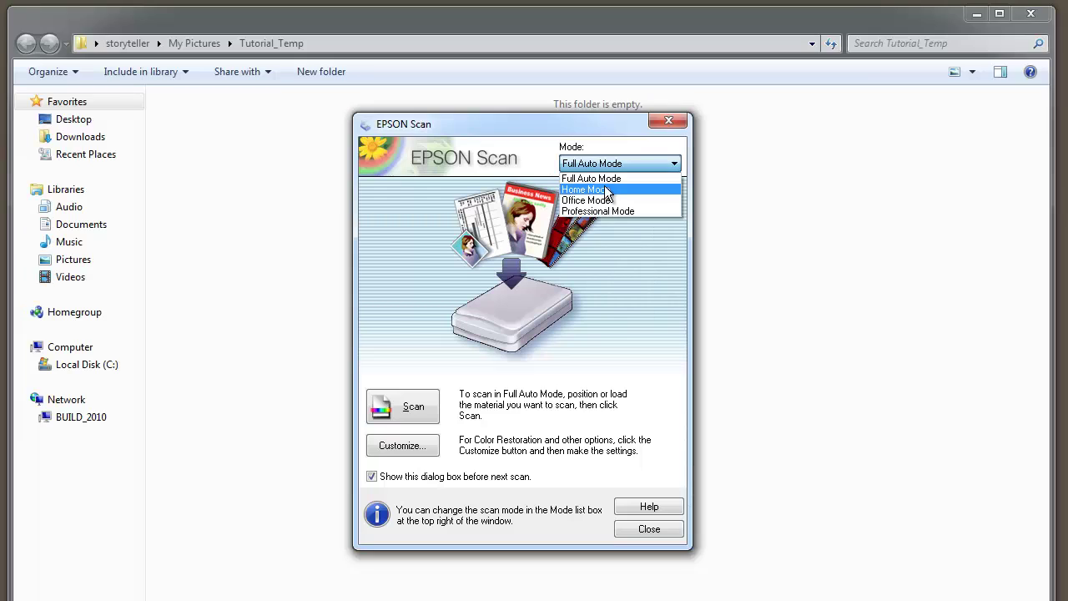
# Step: Look through Home Mode and Office Mode, and set the scan mode to Professional Mode
pyautogui.click(607, 191)
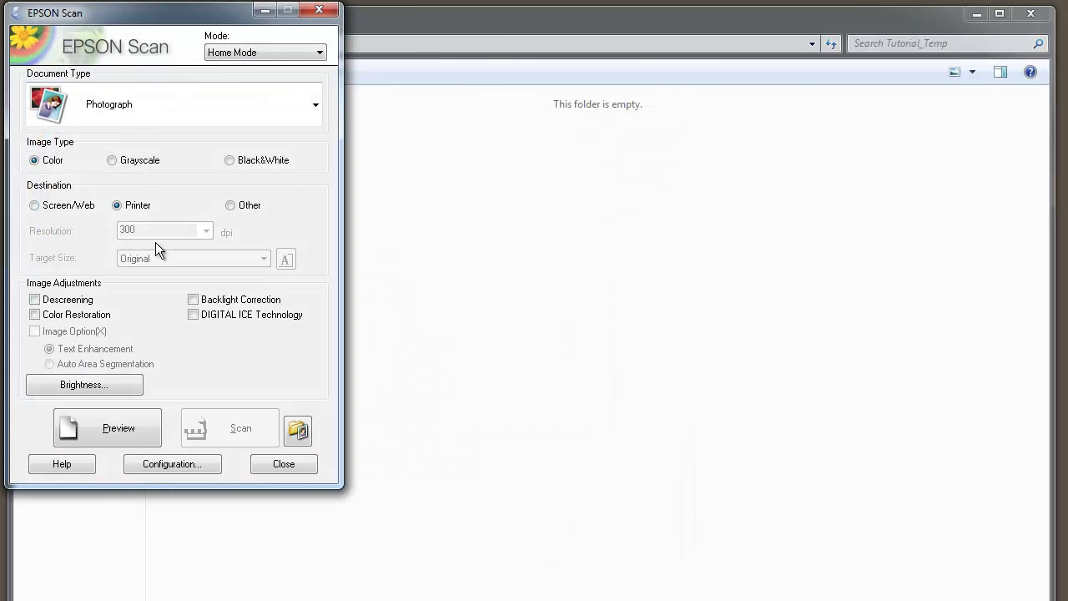
pyautogui.click(250, 51)
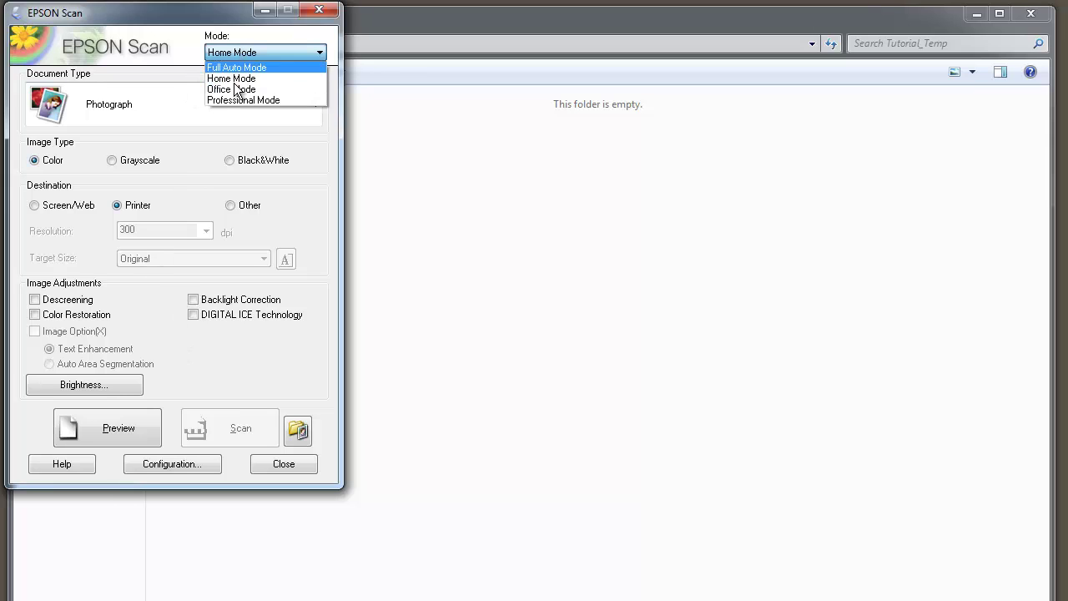
pyautogui.click(234, 88)
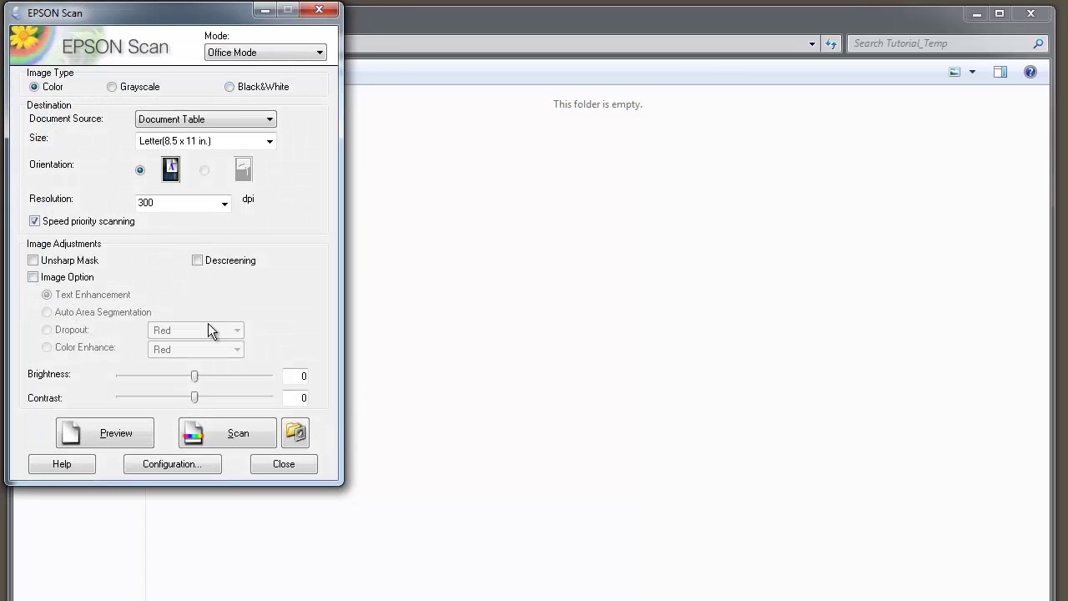
pyautogui.click(273, 51)
pyautogui.click(264, 98)
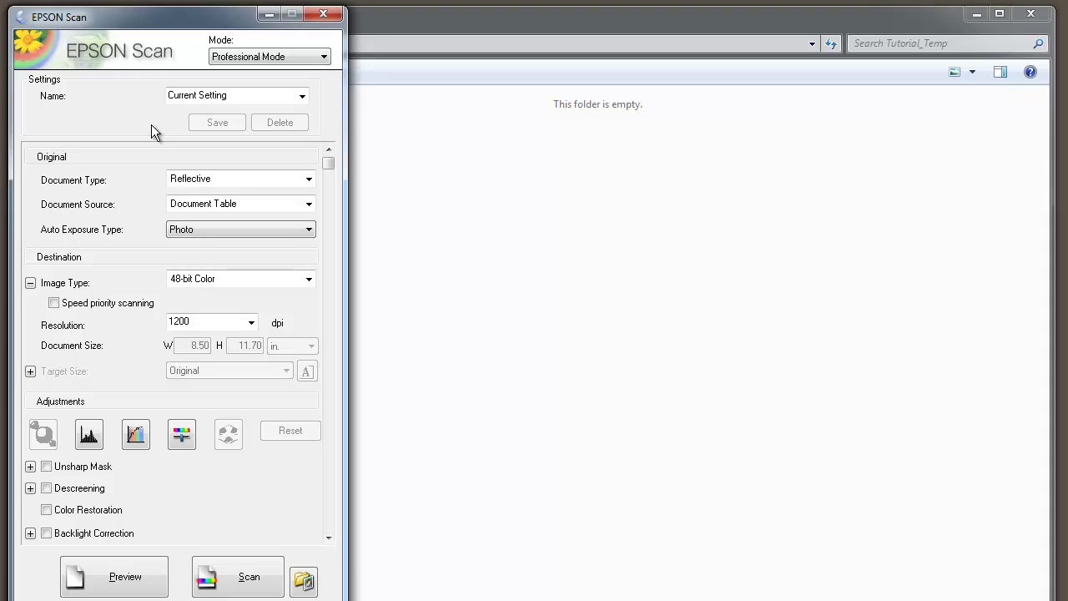
# Step: Select Reflective as the document type, Photo as the auto exposure type and 48-bit Color as the image type
pyautogui.click(309, 180)
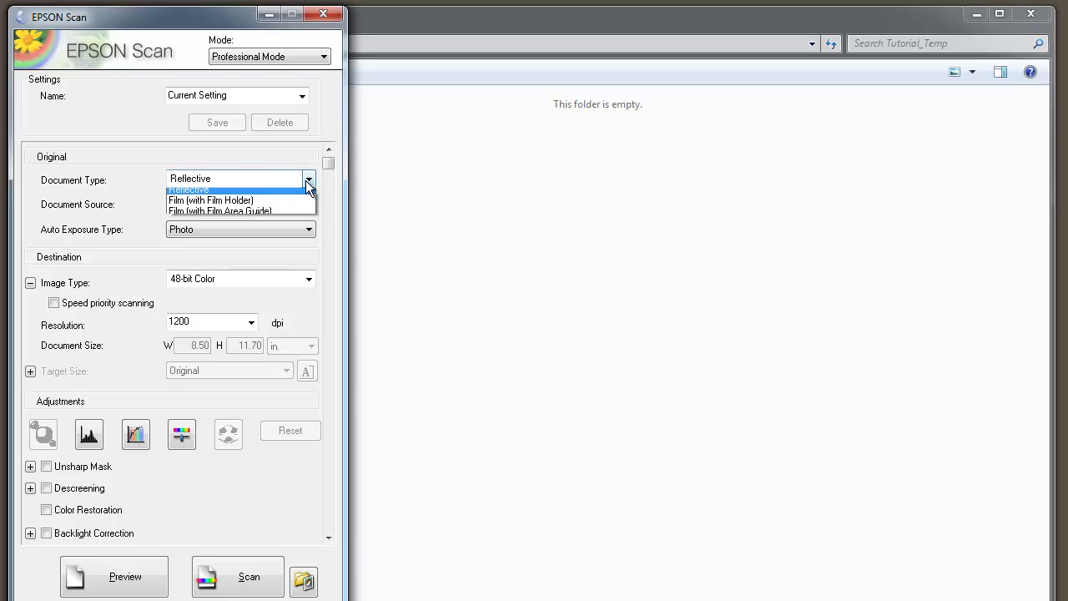
pyautogui.click(187, 193)
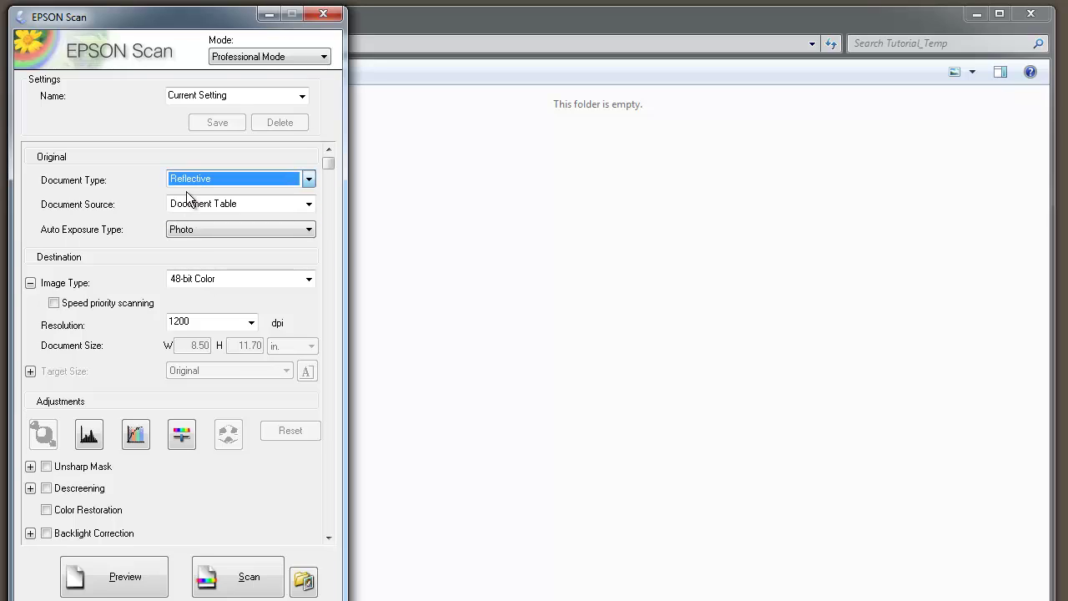
pyautogui.click(306, 231)
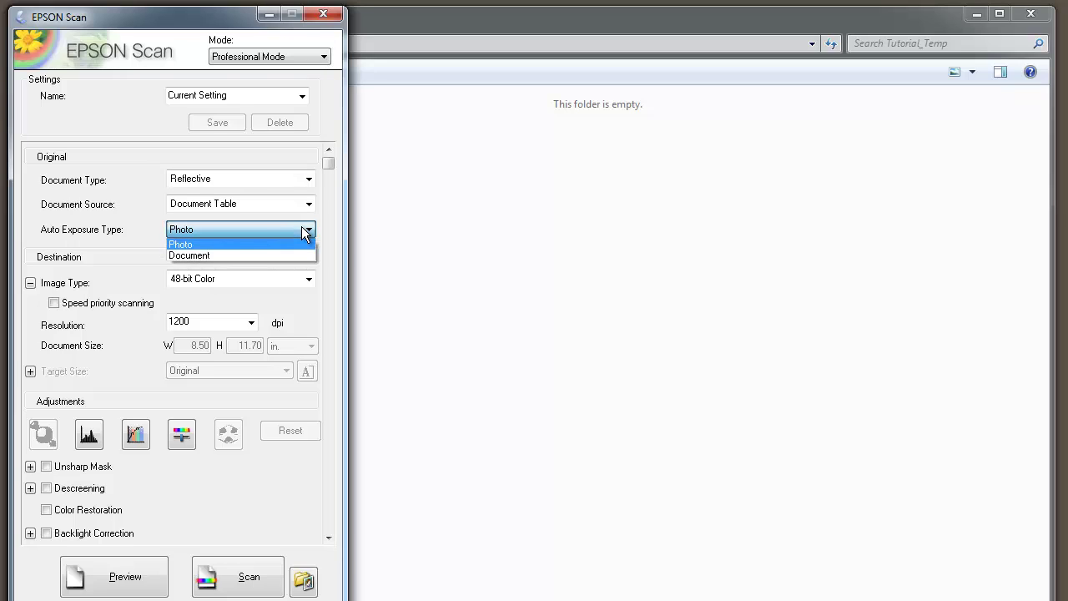
pyautogui.click(187, 244)
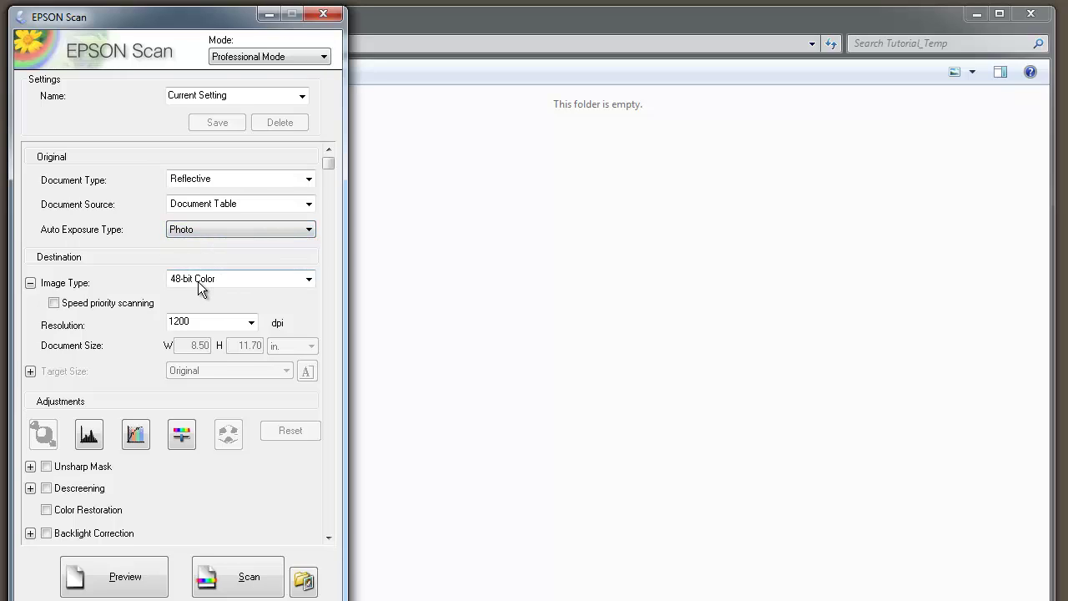
pyautogui.click(307, 278)
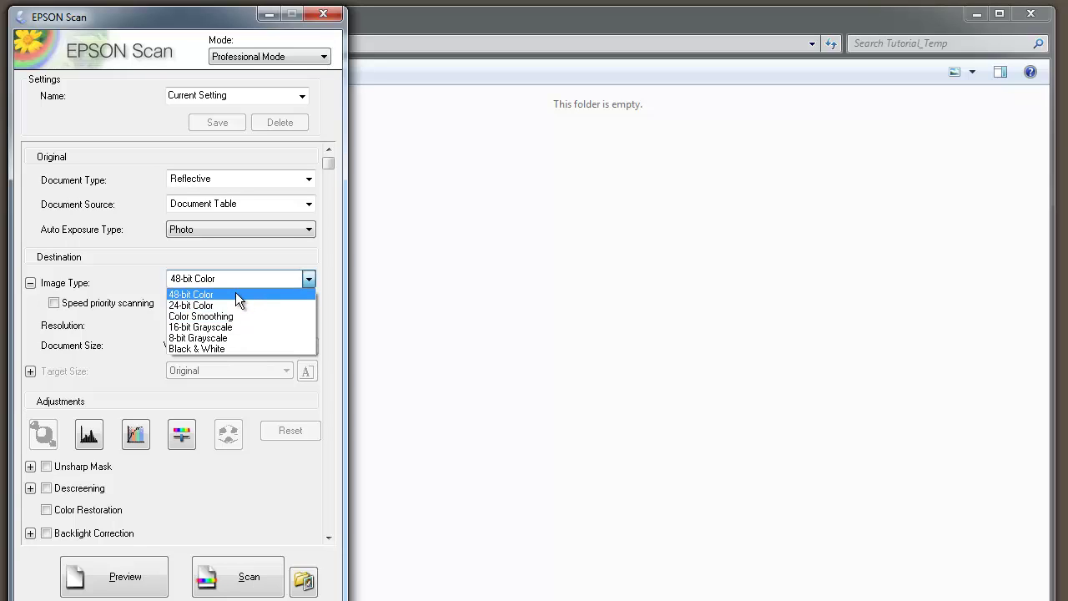
pyautogui.click(235, 293)
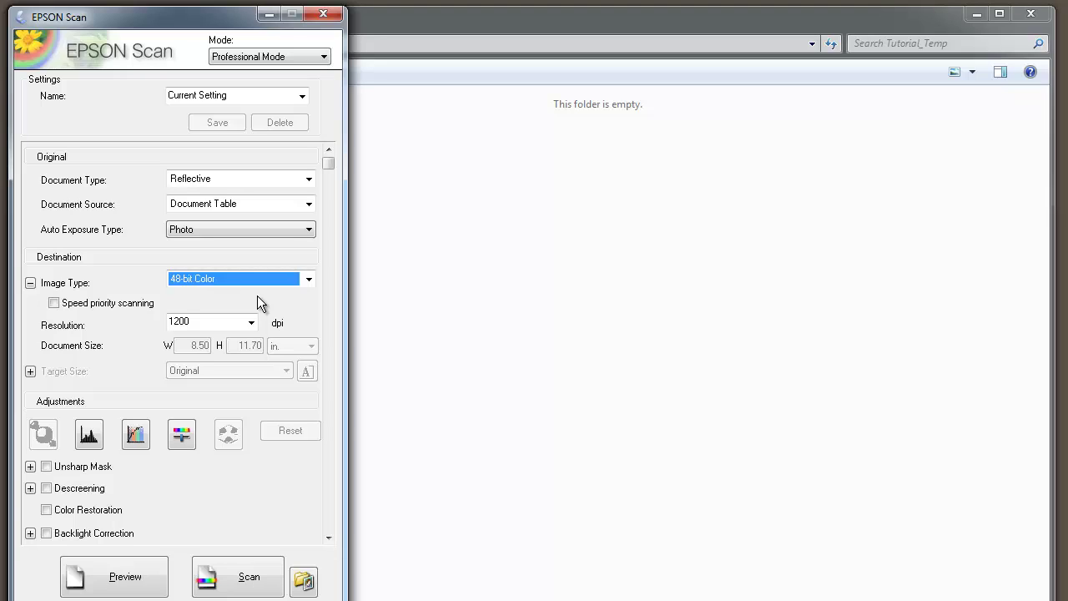
# Step: Preview the scan and zoom in on a marquee about 2.76 × 3.55 in. drawn around the photograph
pyautogui.click(125, 576)
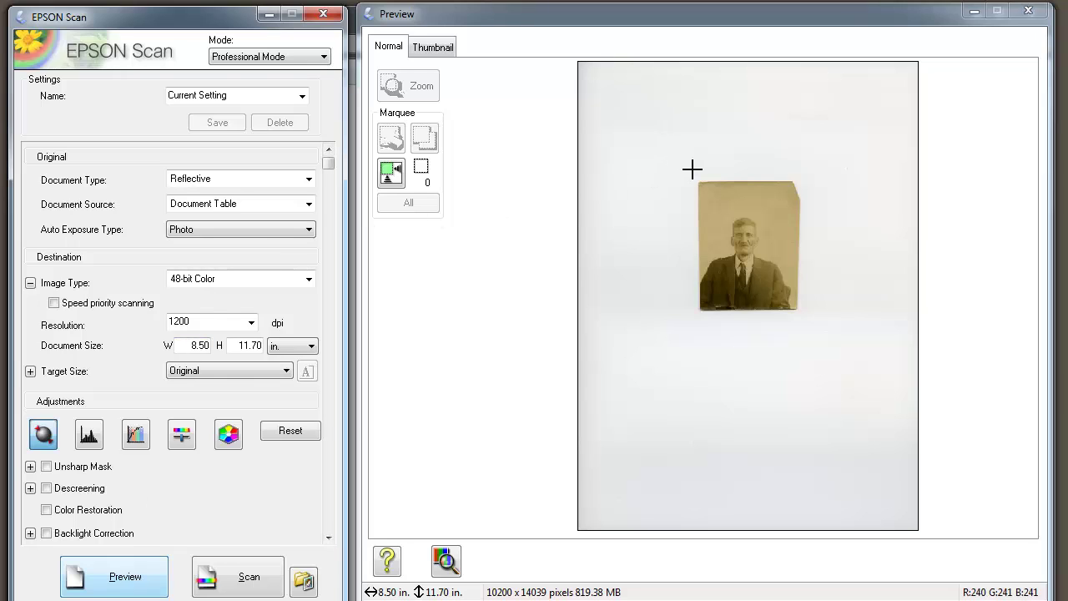
pyautogui.moveTo(694, 175); pyautogui.dragTo(805, 317)
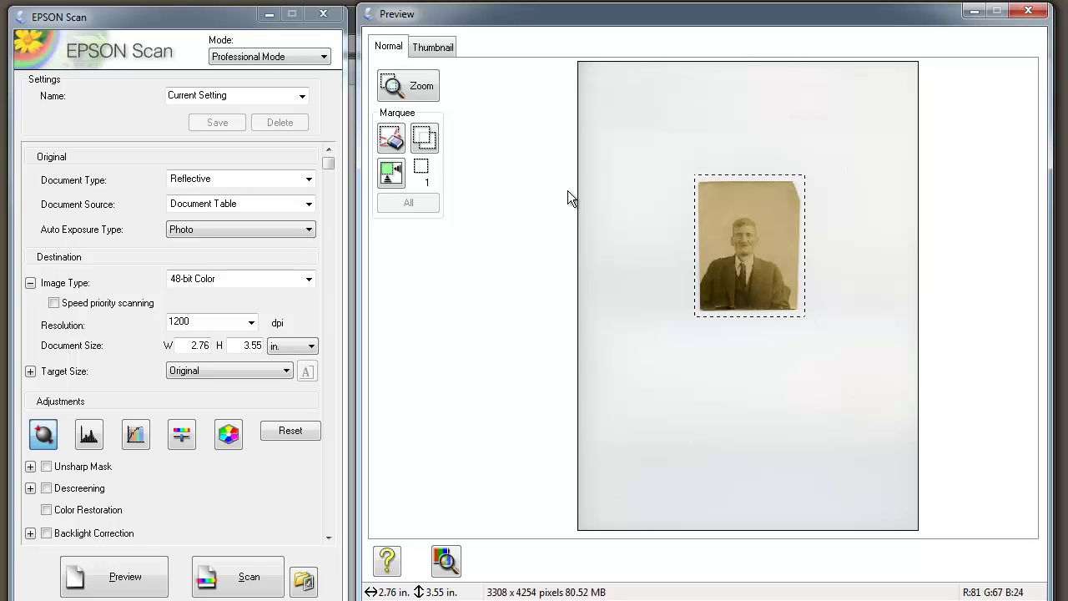
pyautogui.click(418, 93)
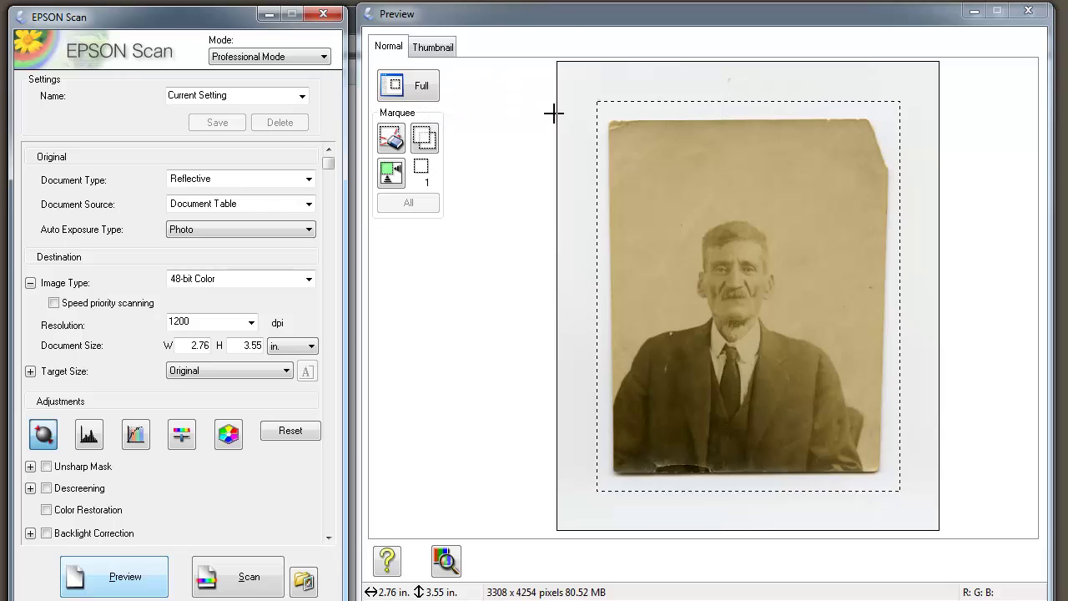
# Step: Tighten the marquee on all four sides to about 2.34 × 2.71 in., inside the photograph's edges and damaged corner
pyautogui.moveTo(738, 490); pyautogui.dragTo(786, 473)
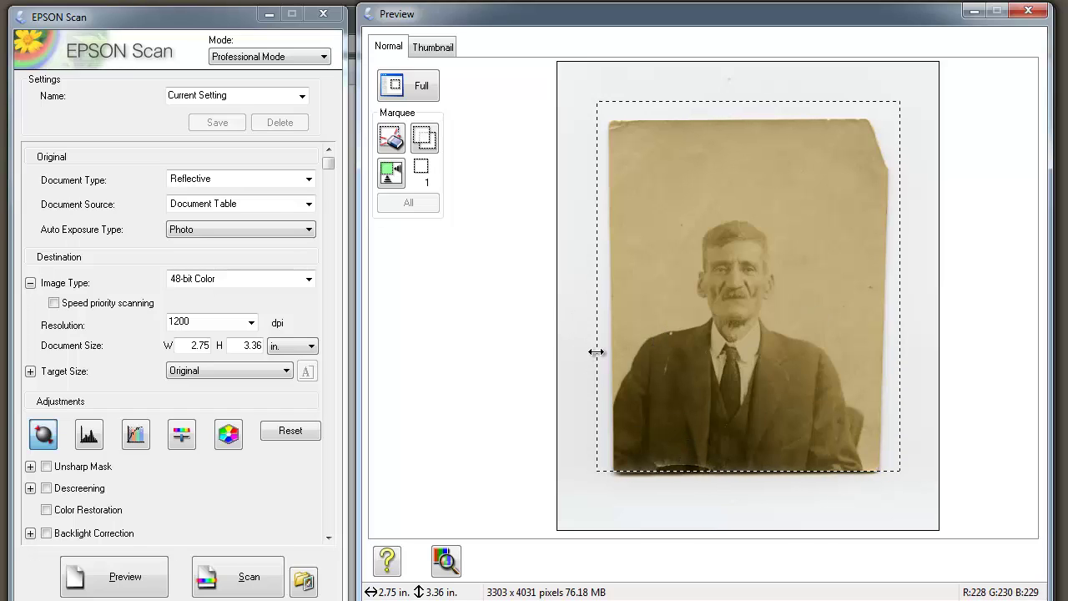
pyautogui.moveTo(595, 352); pyautogui.dragTo(612, 354)
pyautogui.moveTo(900, 368); pyautogui.dragTo(874, 369)
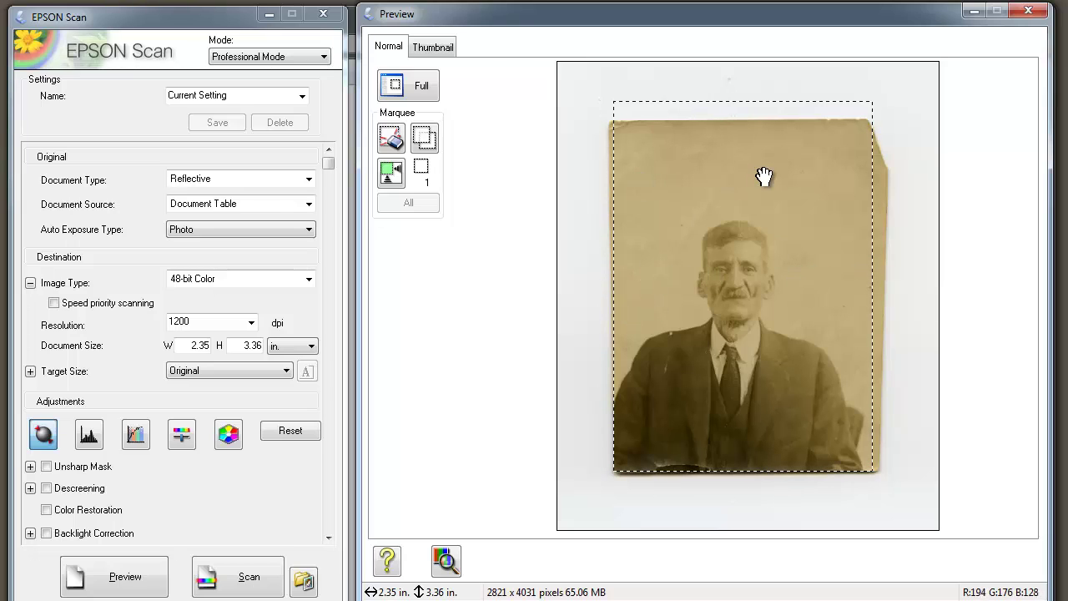
pyautogui.moveTo(739, 102); pyautogui.dragTo(737, 174)
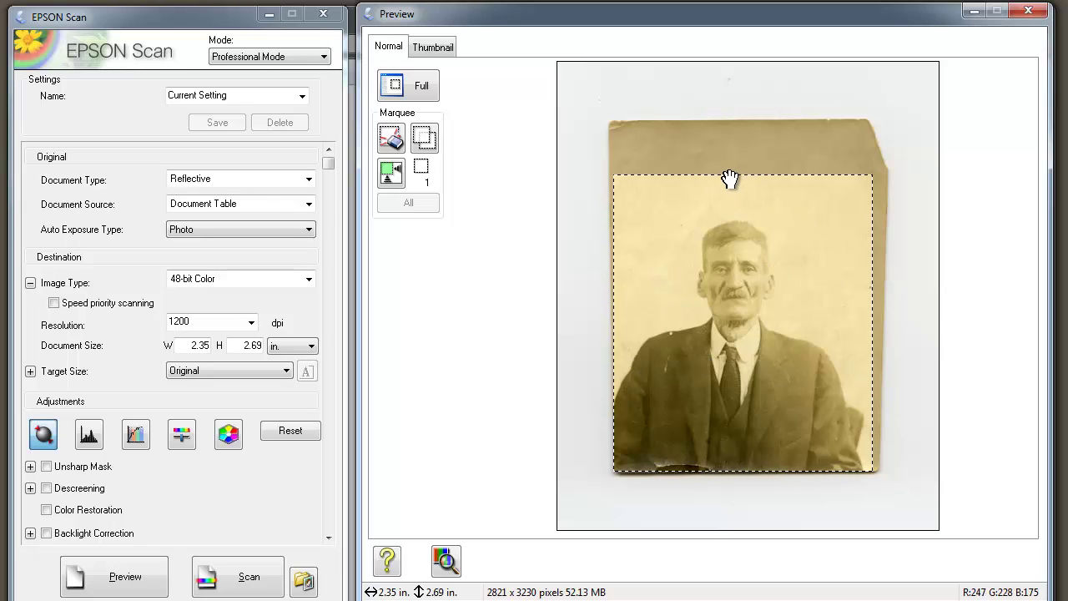
pyautogui.moveTo(732, 175); pyautogui.dragTo(735, 172)
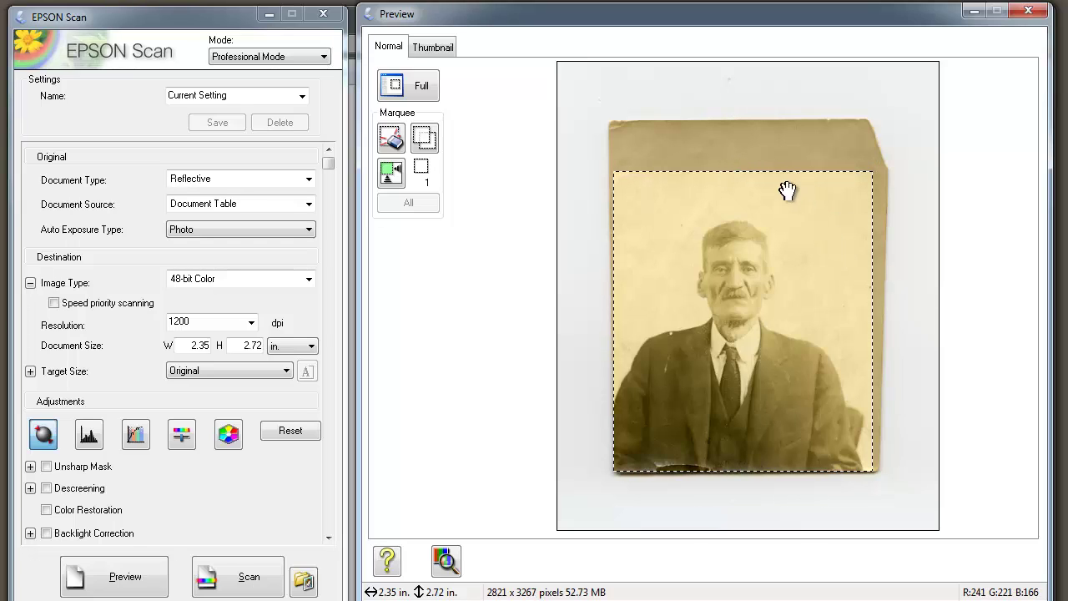
pyautogui.moveTo(757, 173); pyautogui.dragTo(757, 175)
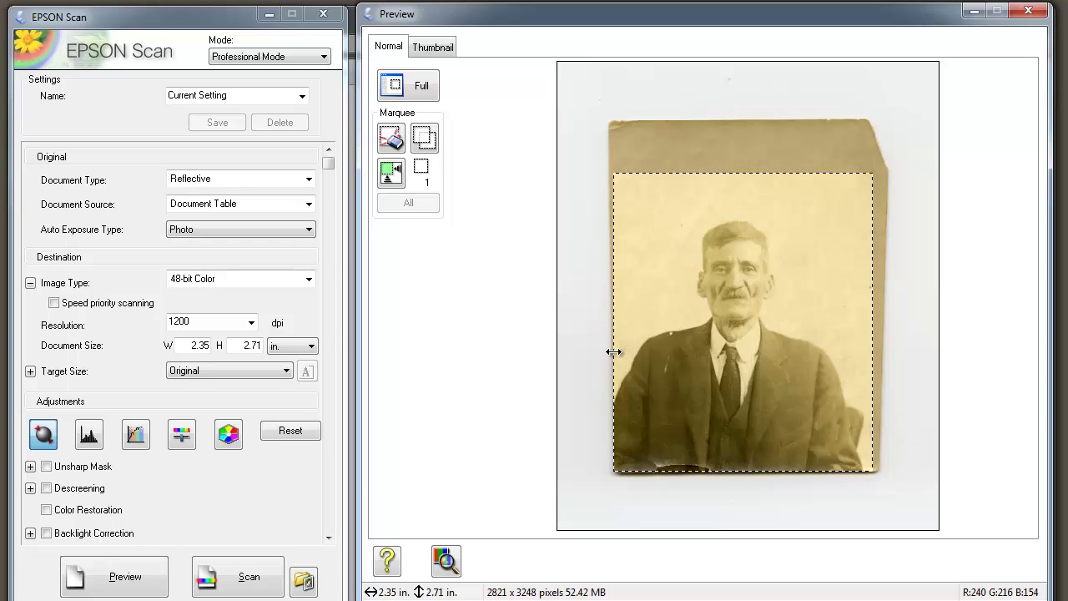
pyautogui.moveTo(614, 351); pyautogui.dragTo(615, 351)
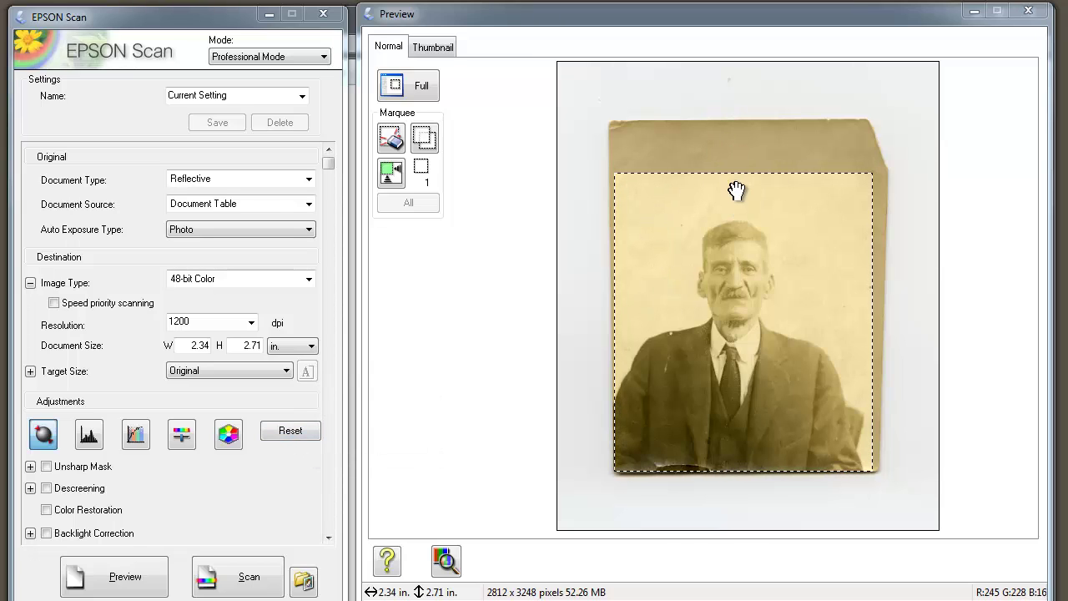
# Step: Reset the image adjustments to remove the automatic exposure from the selected area
pyautogui.click(304, 431)
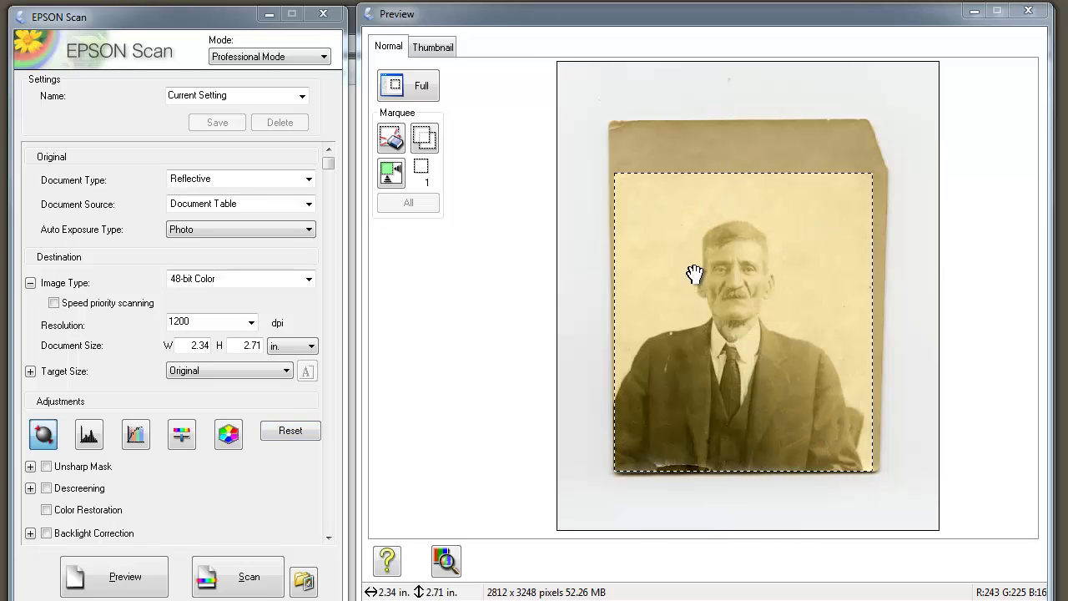
pyautogui.click(289, 432)
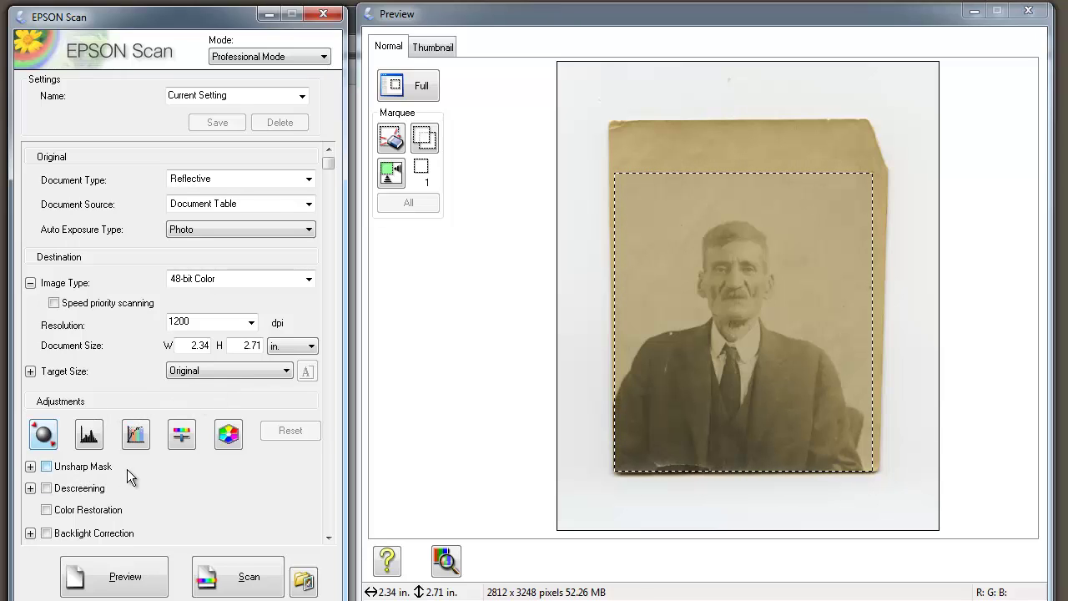
# Step: Compare the preview with Unsharp Mask switched on and off
pyautogui.click(46, 467)
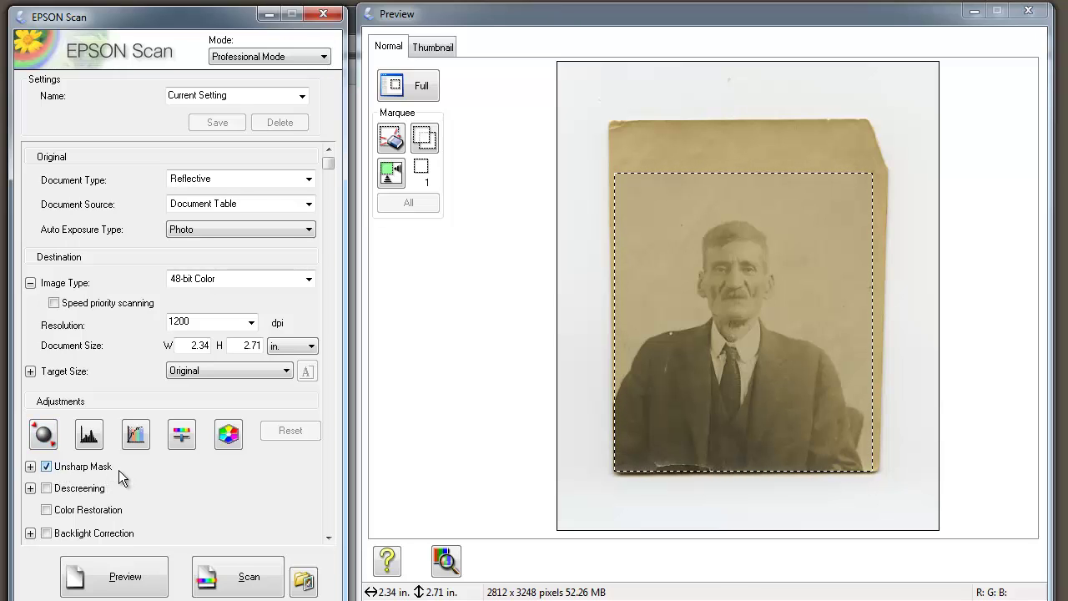
pyautogui.click(46, 467)
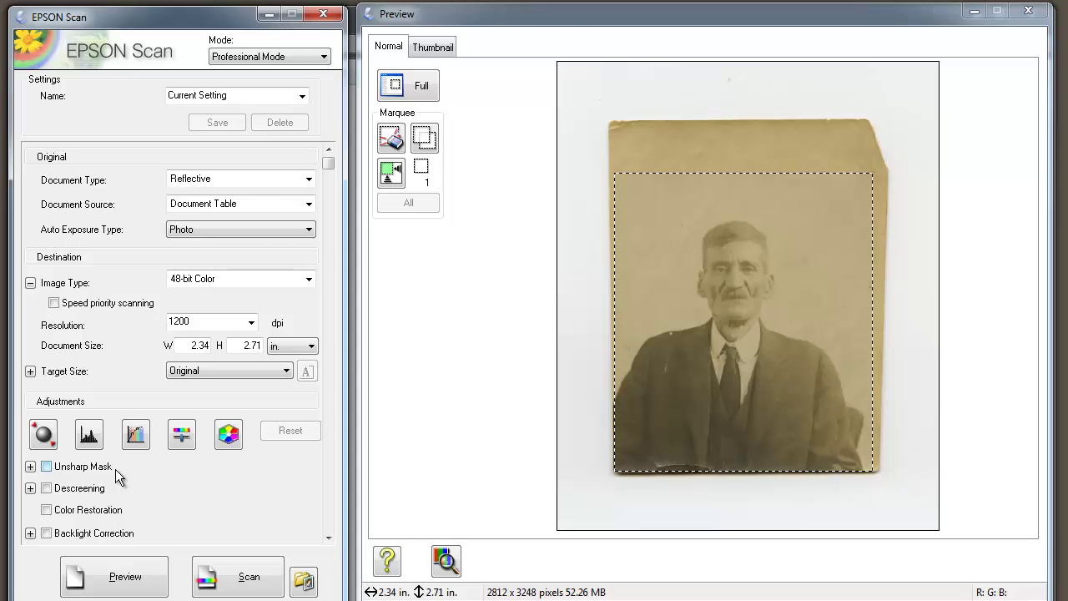
pyautogui.click(46, 467)
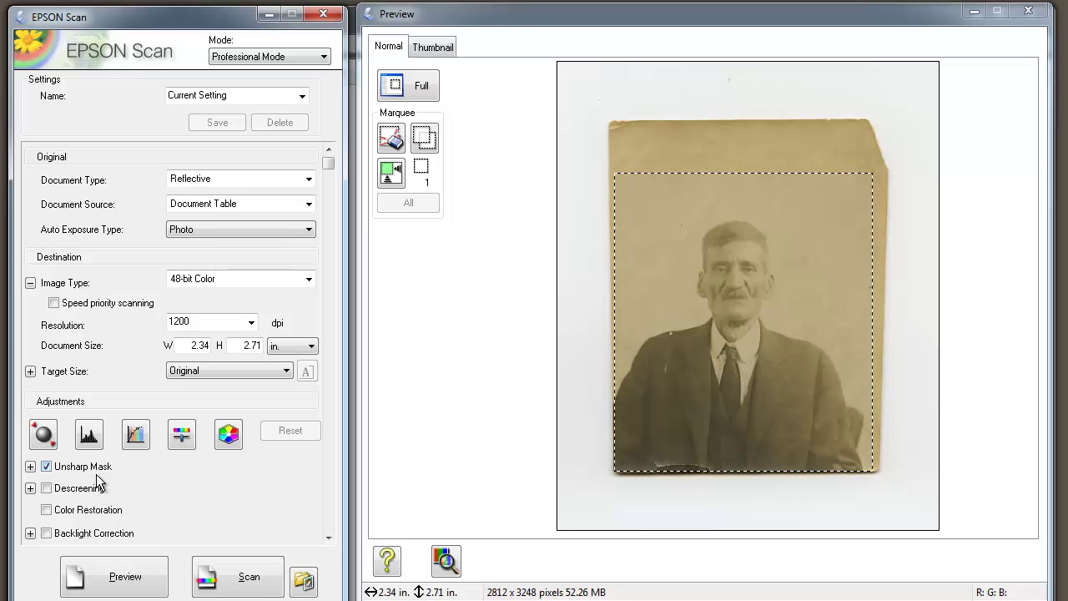
pyautogui.click(46, 469)
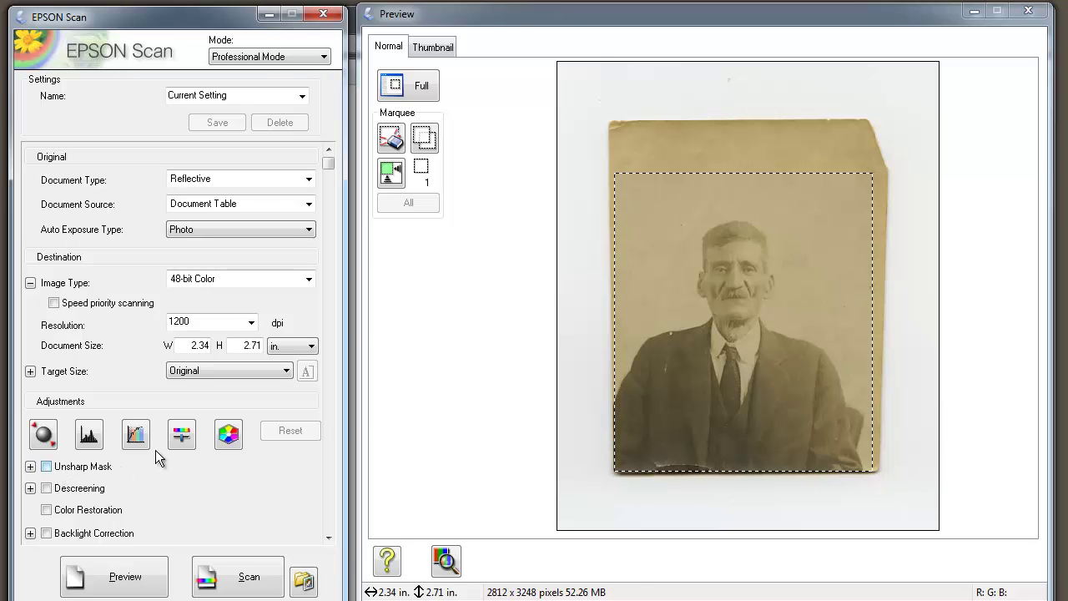
# Step: Open the histogram adjustment and widen the output range to 0 for shadows and 255 for highlights
pyautogui.click(89, 435)
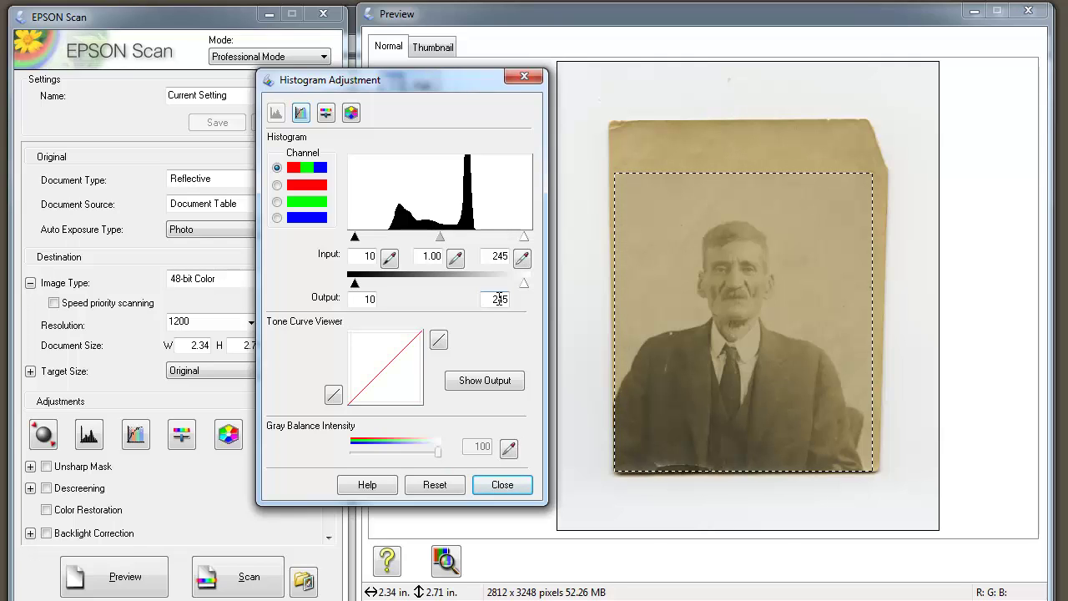
pyautogui.moveTo(522, 284); pyautogui.dragTo(542, 285)
pyautogui.moveTo(355, 285); pyautogui.dragTo(346, 285)
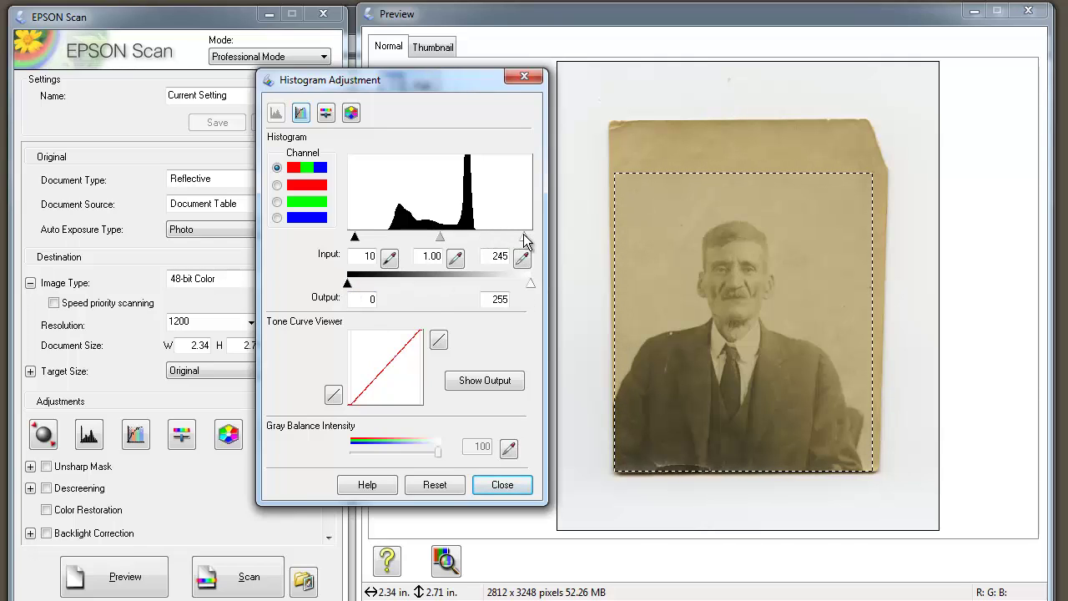
# Step: Set the histogram's input levels to 56 for shadows and 180 for highlights, matching the ends of the tonal data, and close the adjustment
pyautogui.moveTo(525, 241); pyautogui.dragTo(530, 246)
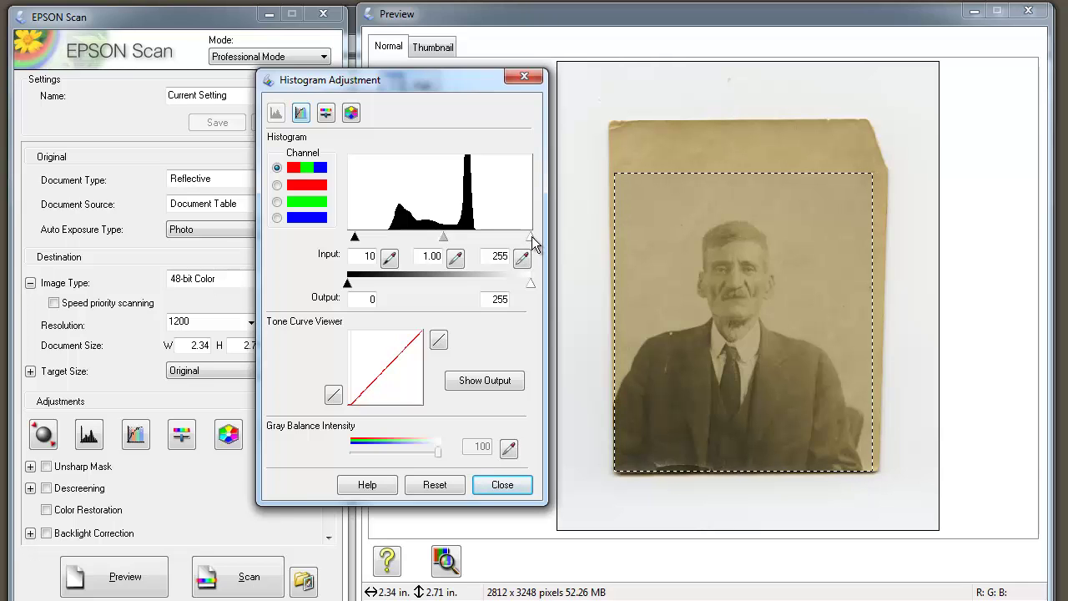
pyautogui.moveTo(533, 243); pyautogui.dragTo(477, 237)
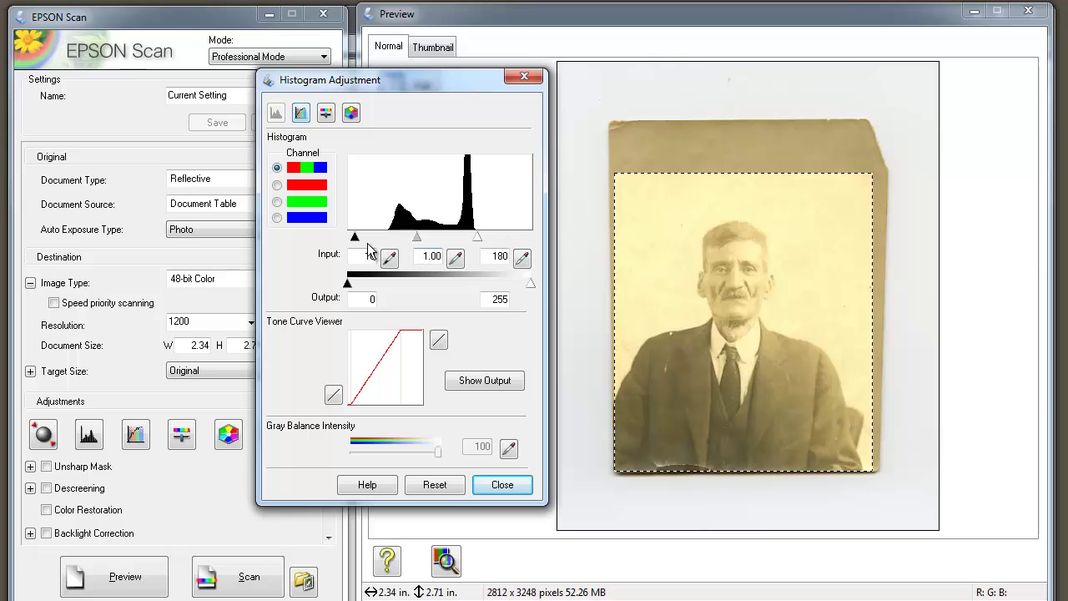
pyautogui.moveTo(355, 240); pyautogui.dragTo(386, 241)
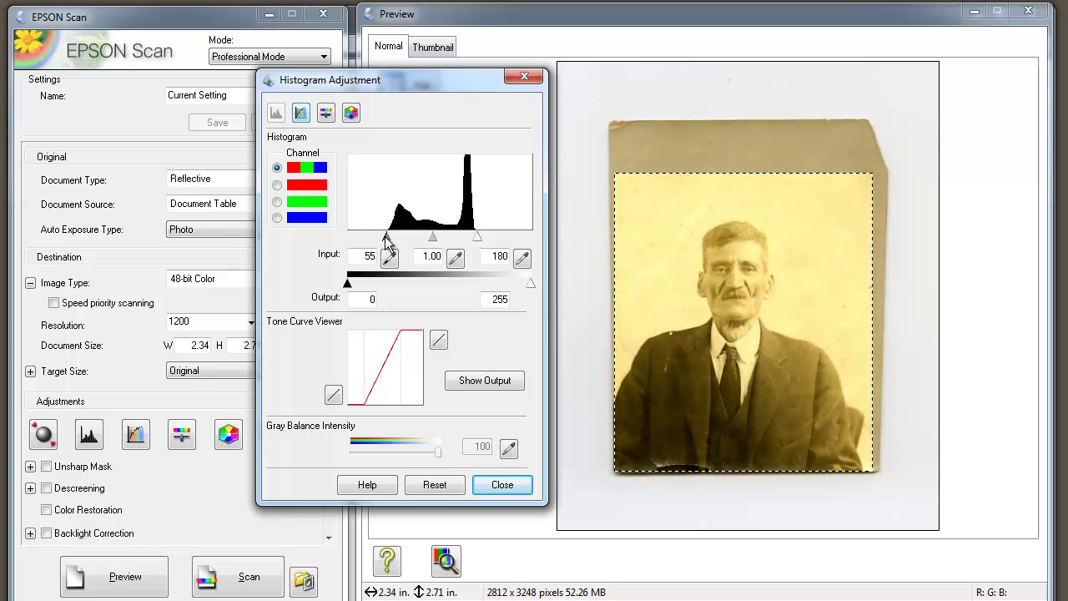
pyautogui.moveTo(387, 241); pyautogui.dragTo(387, 241)
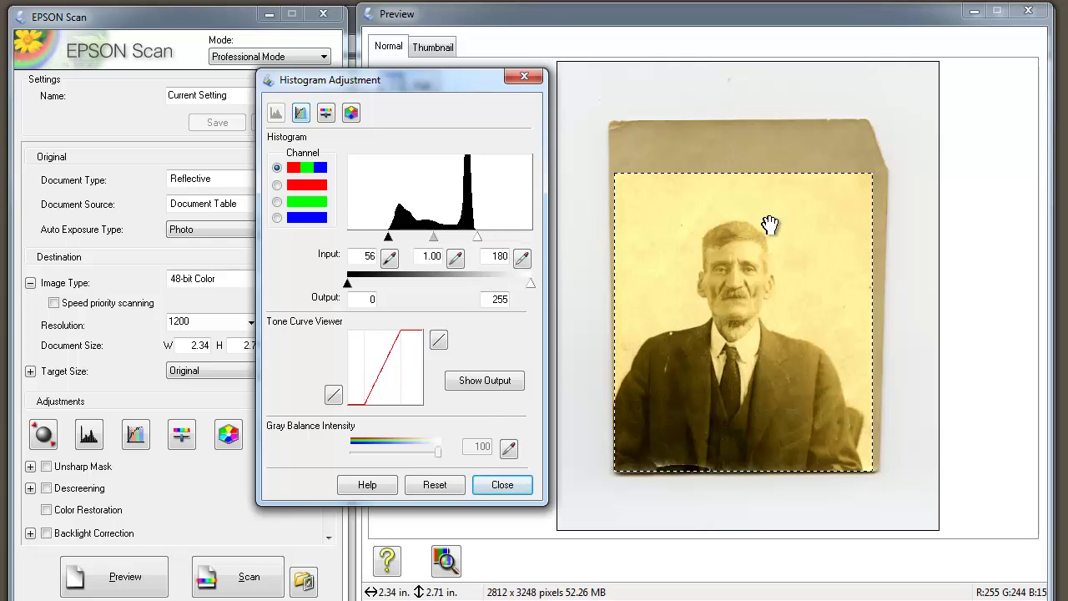
pyautogui.click(502, 485)
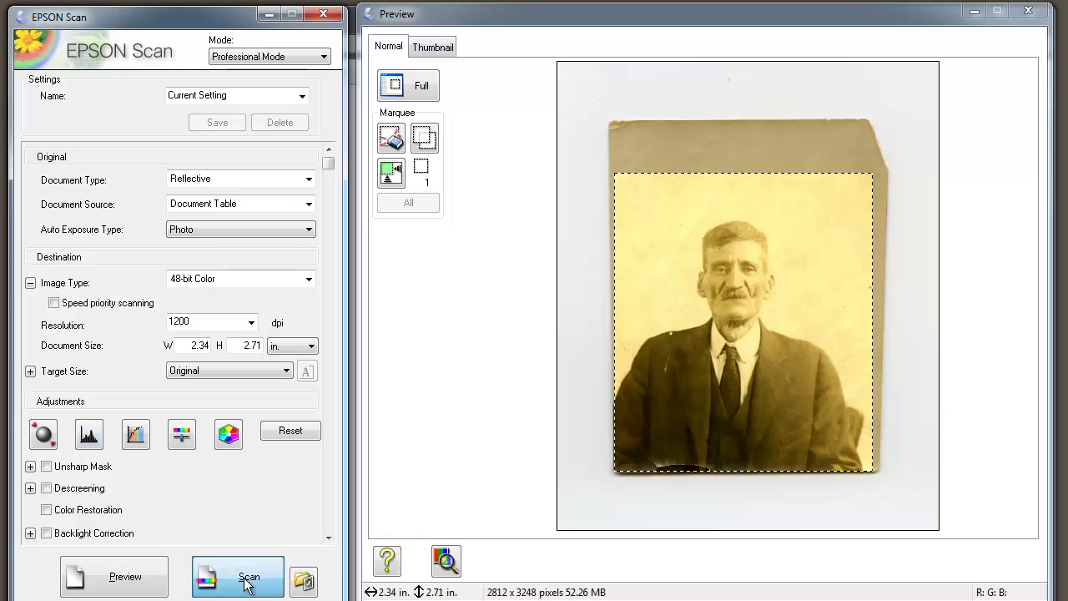
# Step: Start the scan and browse the save location, keeping Tutorial_Temp as the destination folder
pyautogui.click(247, 582)
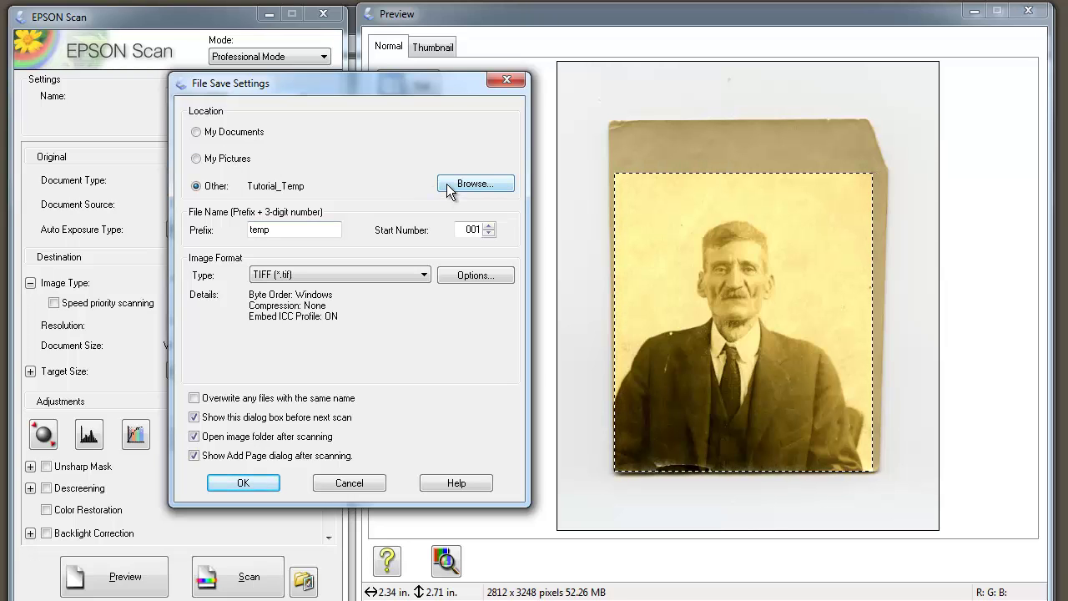
pyautogui.click(495, 183)
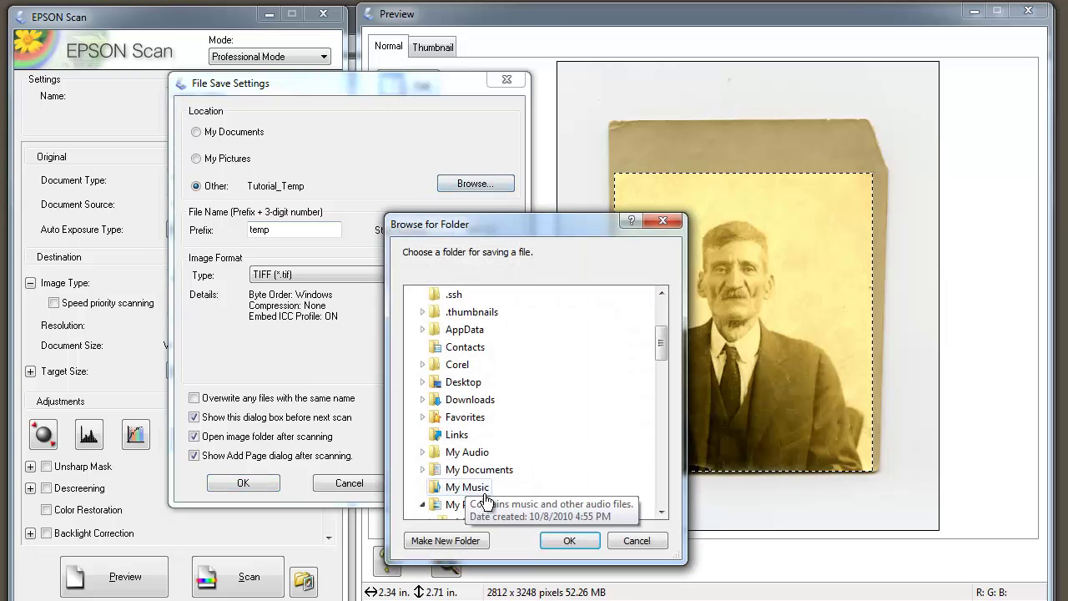
pyautogui.click(574, 537)
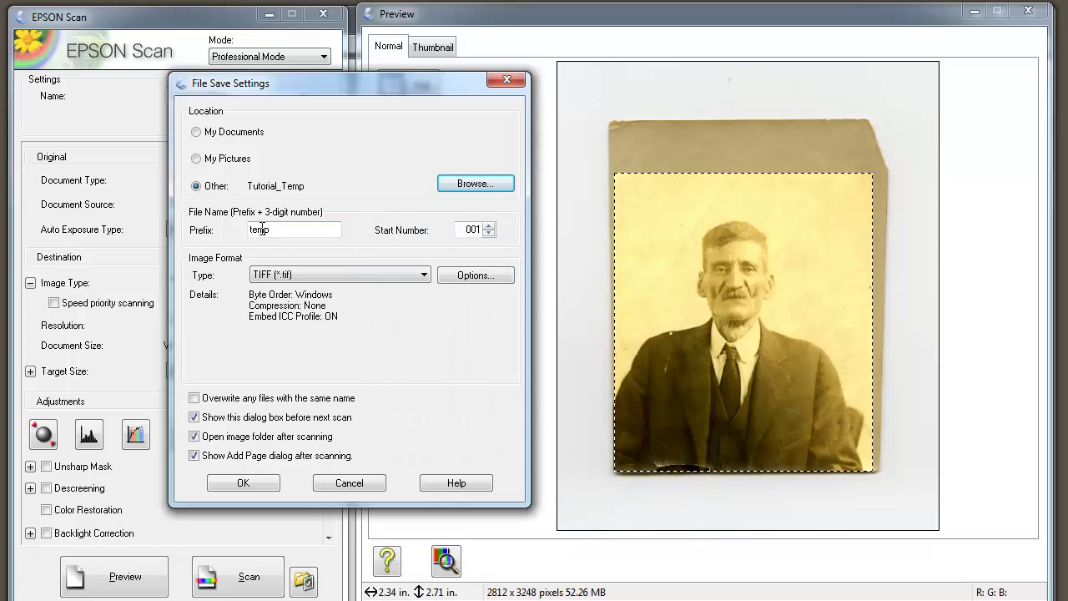
# Step: Keep the prefix temp and TIFF format with Windows byte order, no compression and embedded ICC profile, and run the scan
pyautogui.doubleClick(243, 232)
pyautogui.click(270, 225)
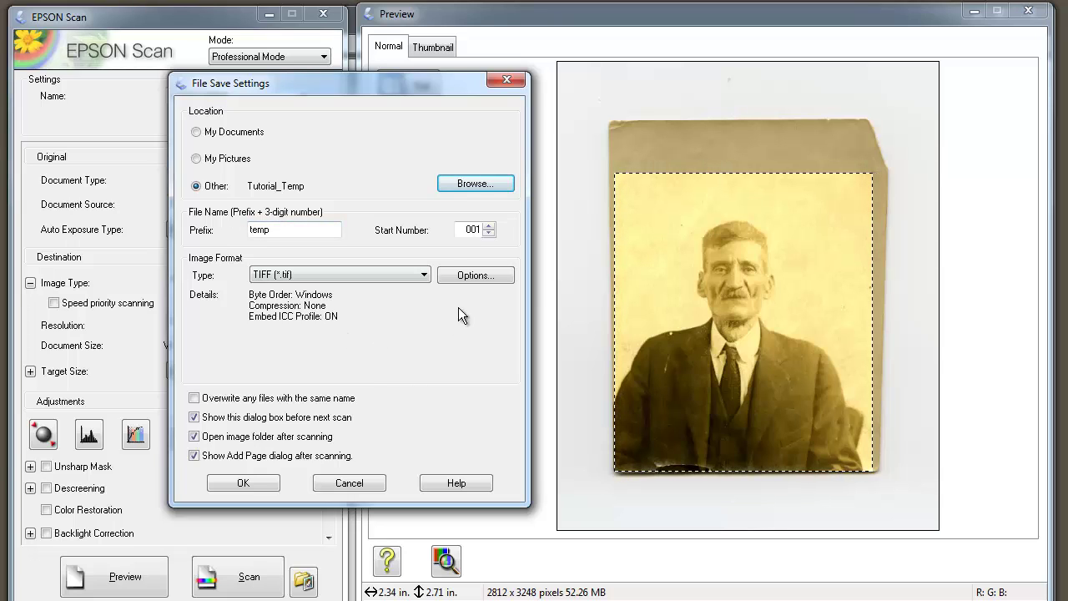
pyautogui.click(398, 278)
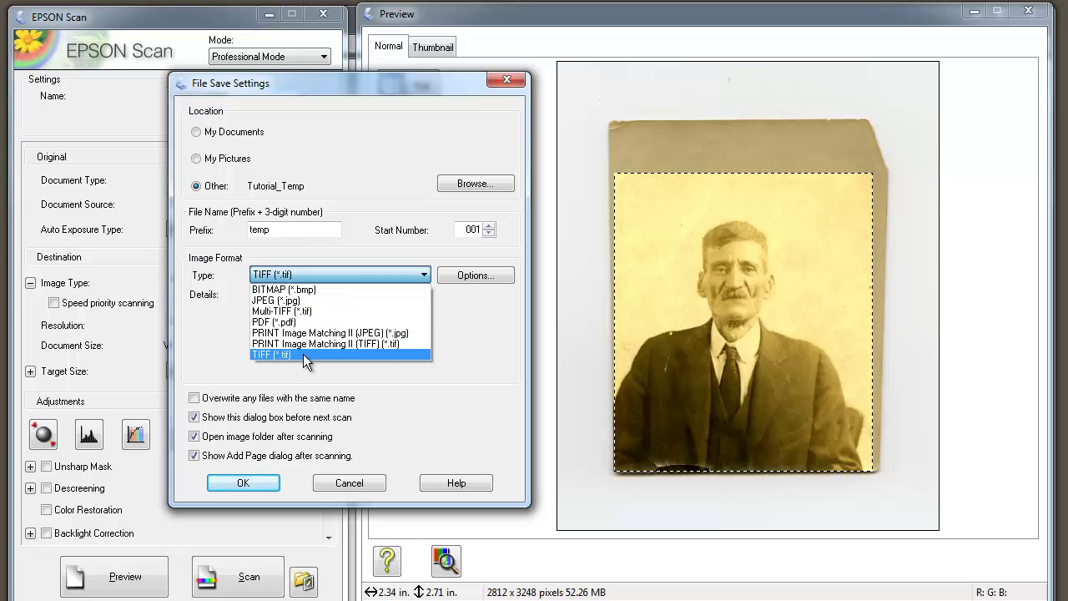
pyautogui.click(304, 355)
pyautogui.click(455, 276)
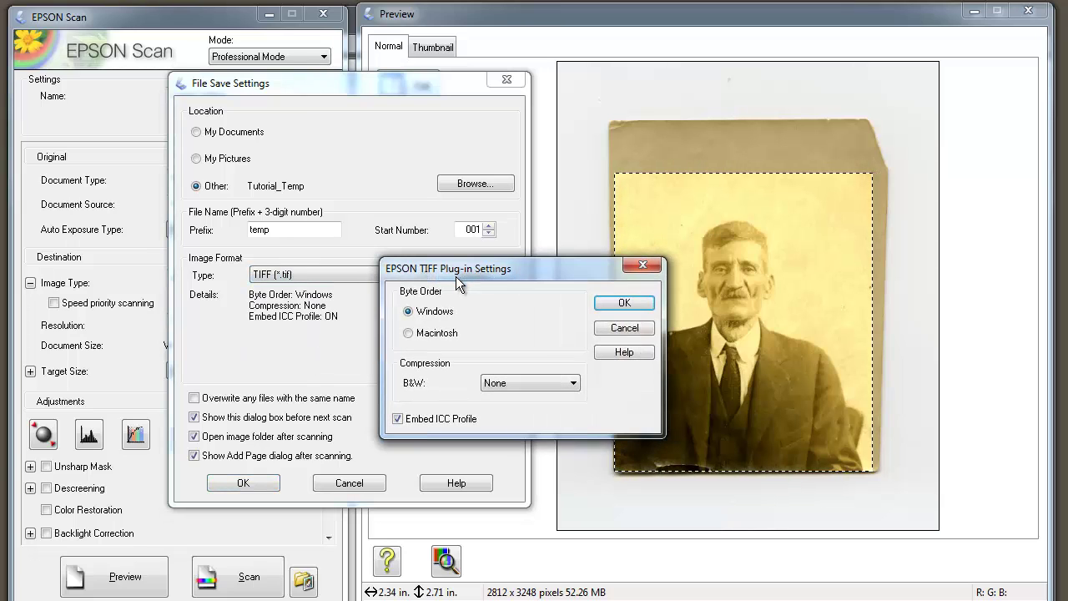
pyautogui.click(623, 304)
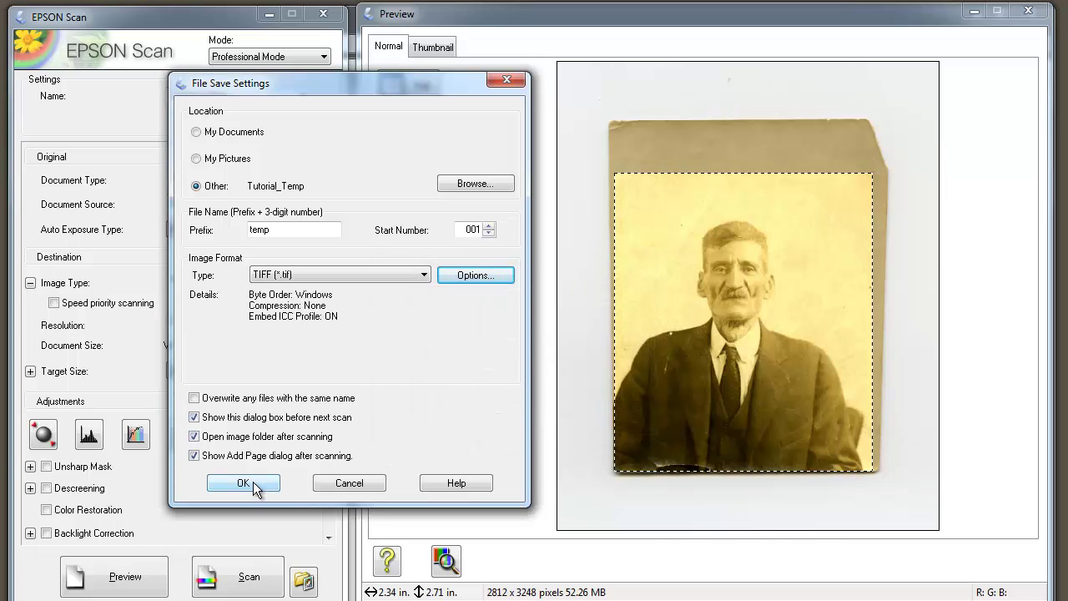
pyautogui.click(242, 484)
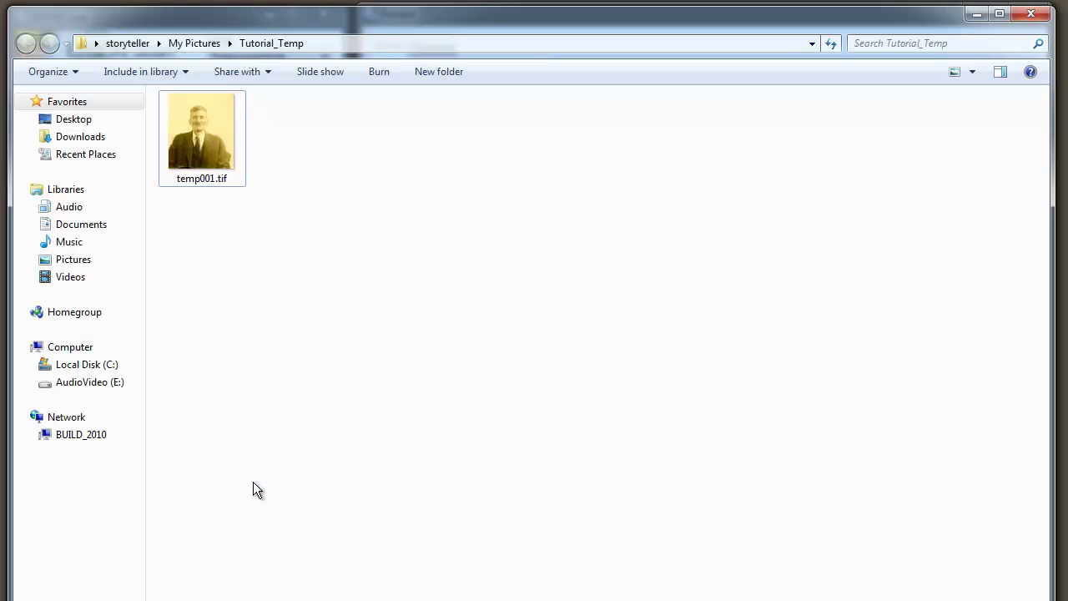
# Step: Examine the detailed image properties of the scanned file temp001.tif, including its dimensions and resolution
pyautogui.rightClick(207, 143)
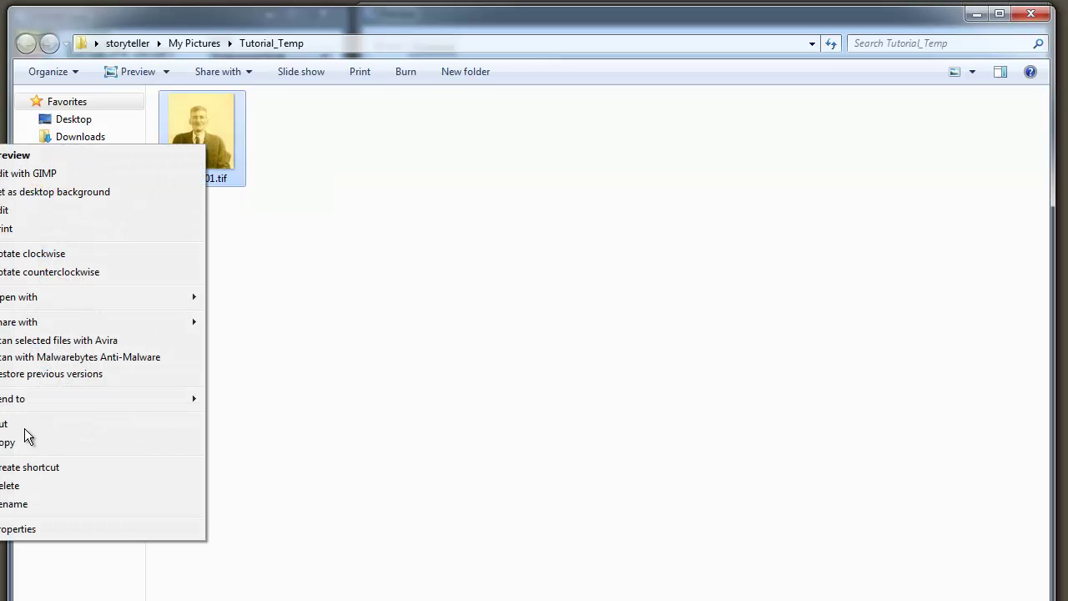
pyautogui.click(19, 534)
pyautogui.click(317, 184)
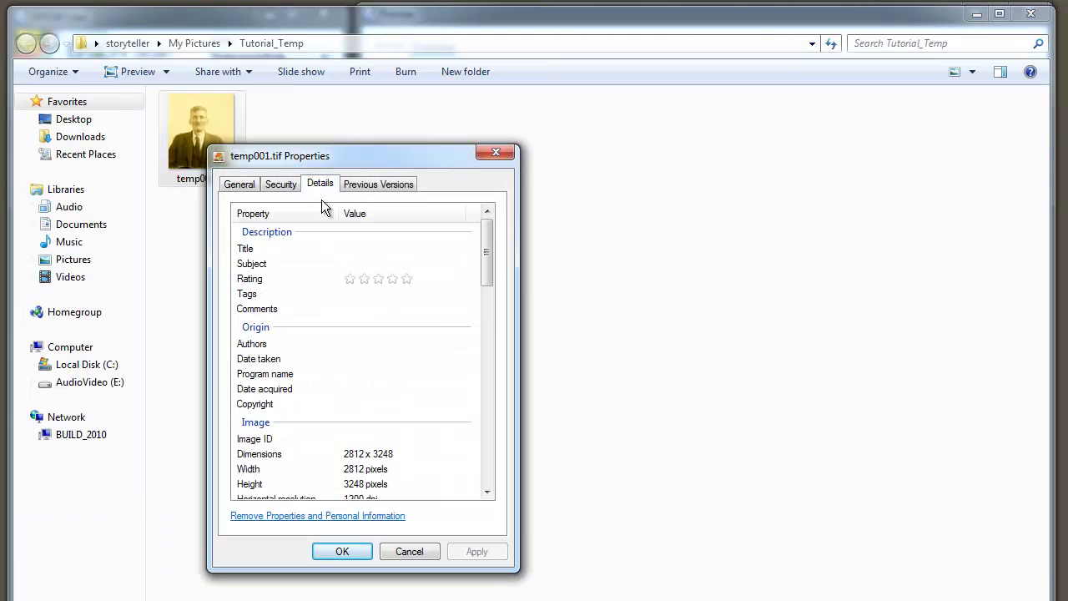
pyautogui.moveTo(487, 258); pyautogui.dragTo(486, 281)
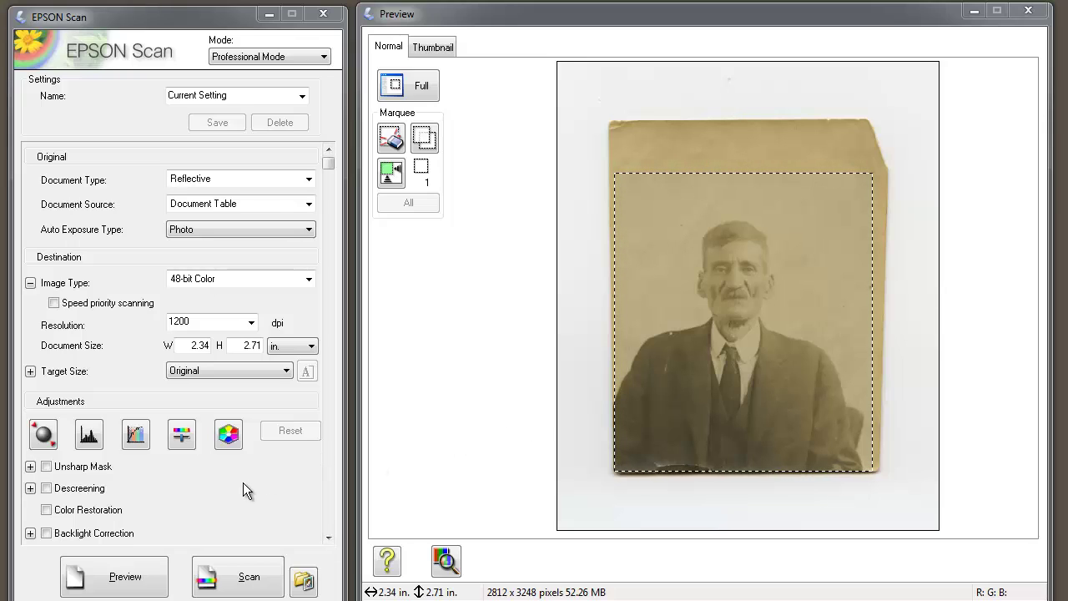
# Step: Open the histogram adjustment and set the combined RGB output range to 0 for shadows and 255 for highlights
pyautogui.click(92, 443)
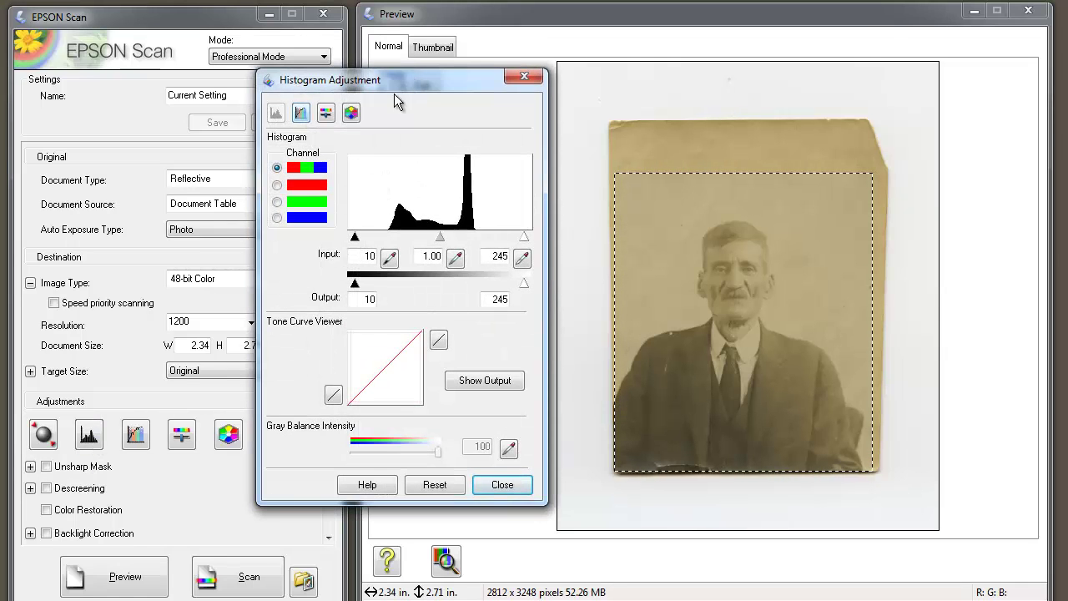
pyautogui.moveTo(392, 79); pyautogui.dragTo(392, 73)
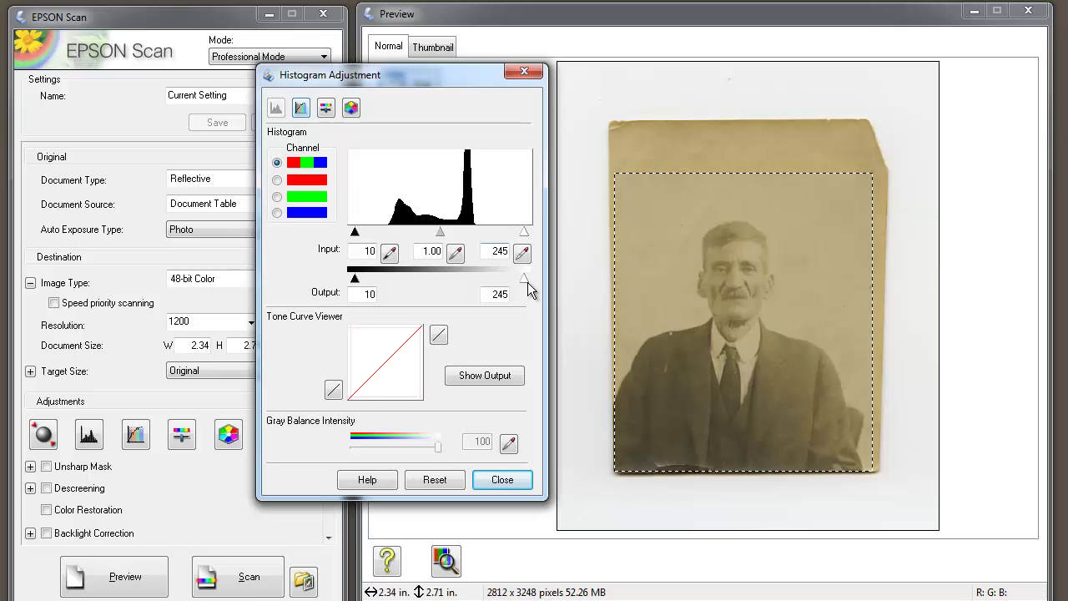
pyautogui.moveTo(523, 278); pyautogui.dragTo(555, 273)
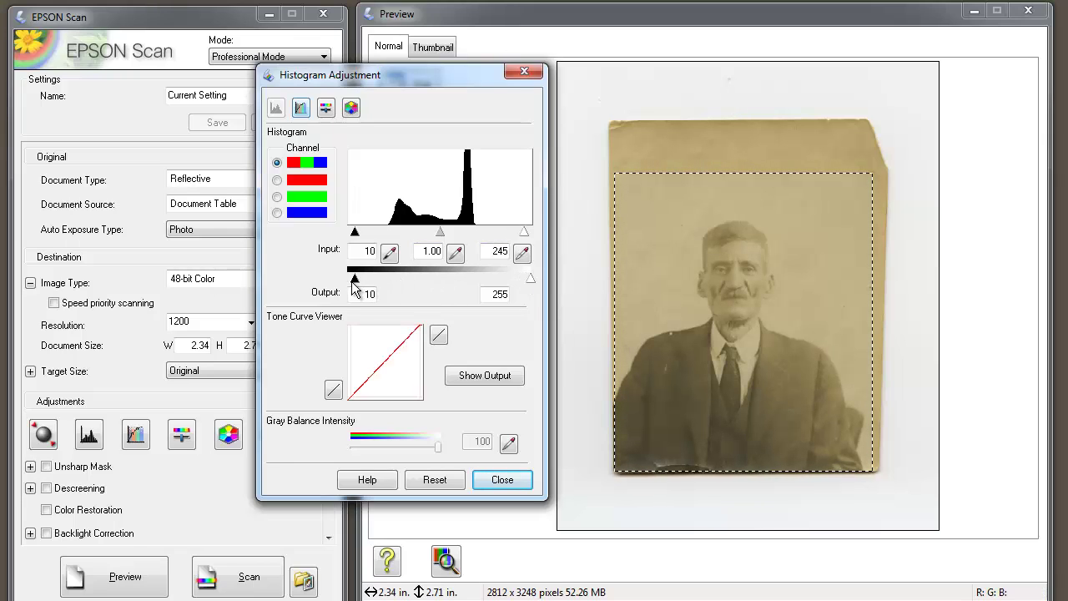
pyautogui.moveTo(354, 279); pyautogui.dragTo(342, 281)
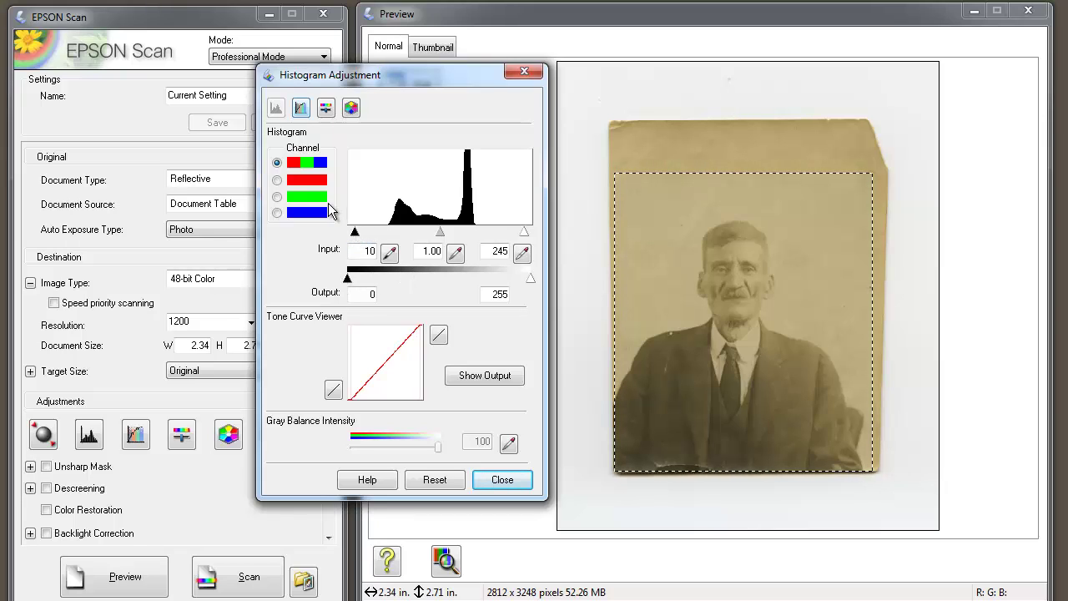
# Step: Set the red channel's input levels to 63 for shadows and 197 for highlights, at the ends of its tonal data
pyautogui.click(278, 180)
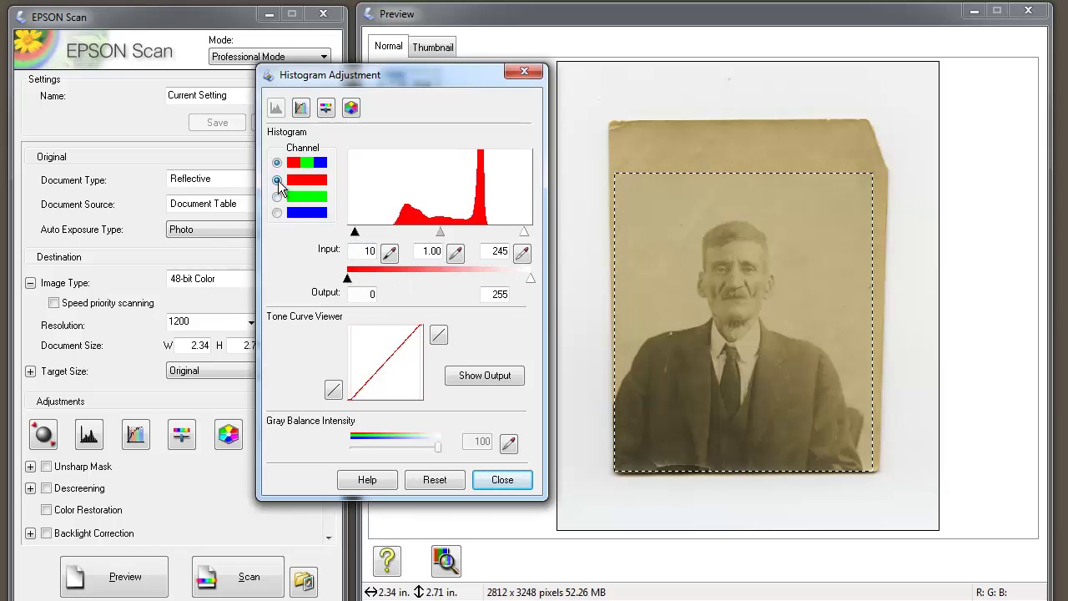
pyautogui.moveTo(524, 237); pyautogui.dragTo(488, 239)
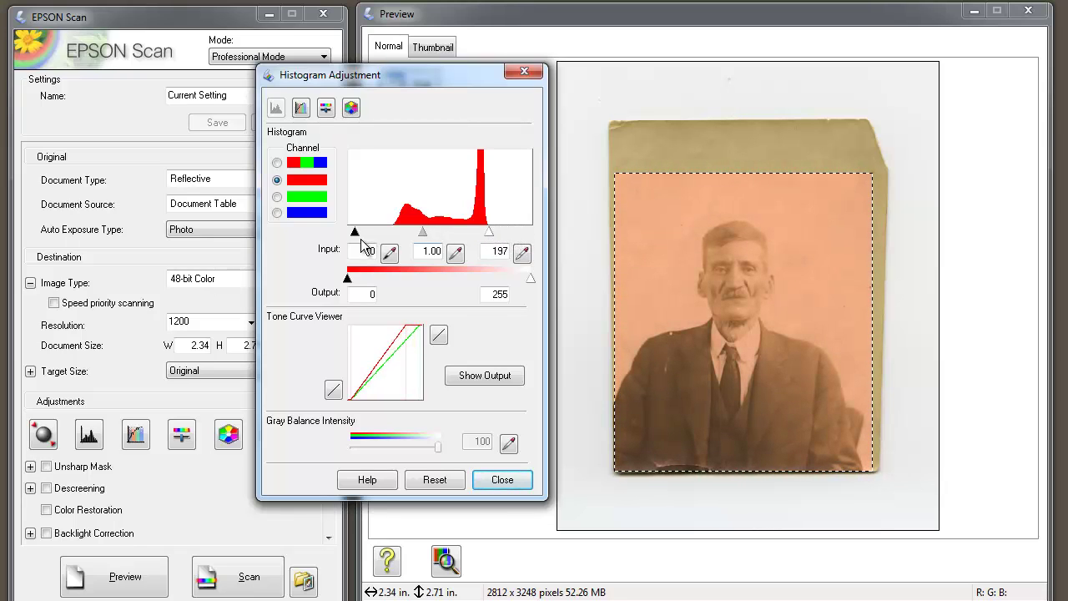
pyautogui.moveTo(354, 233); pyautogui.dragTo(391, 232)
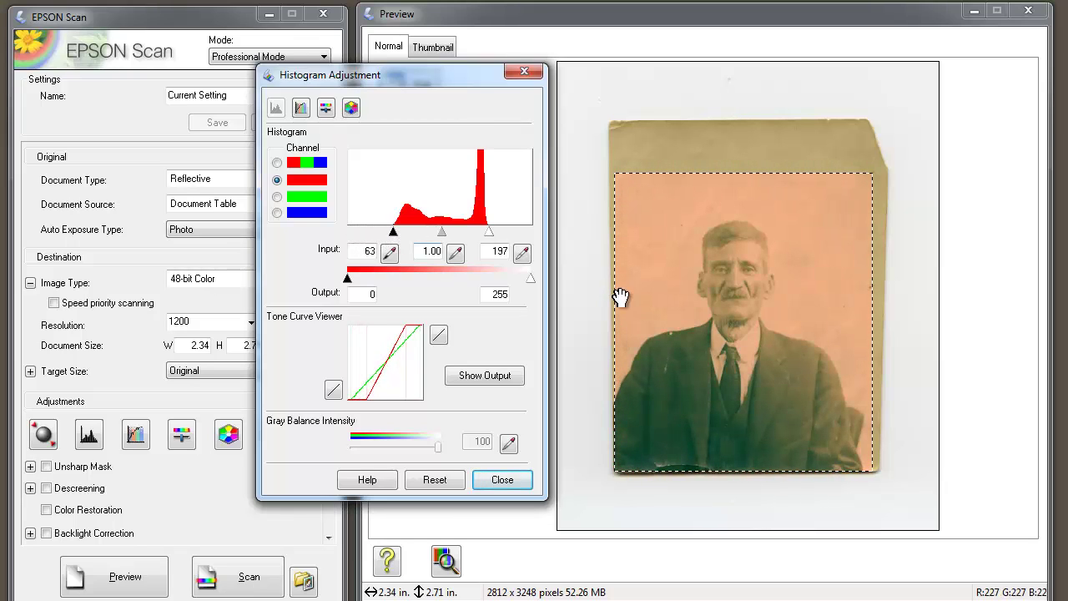
# Step: Set the green channel's input levels to 59 for shadows and 185 for highlights, at the ends of its tonal data
pyautogui.click(282, 198)
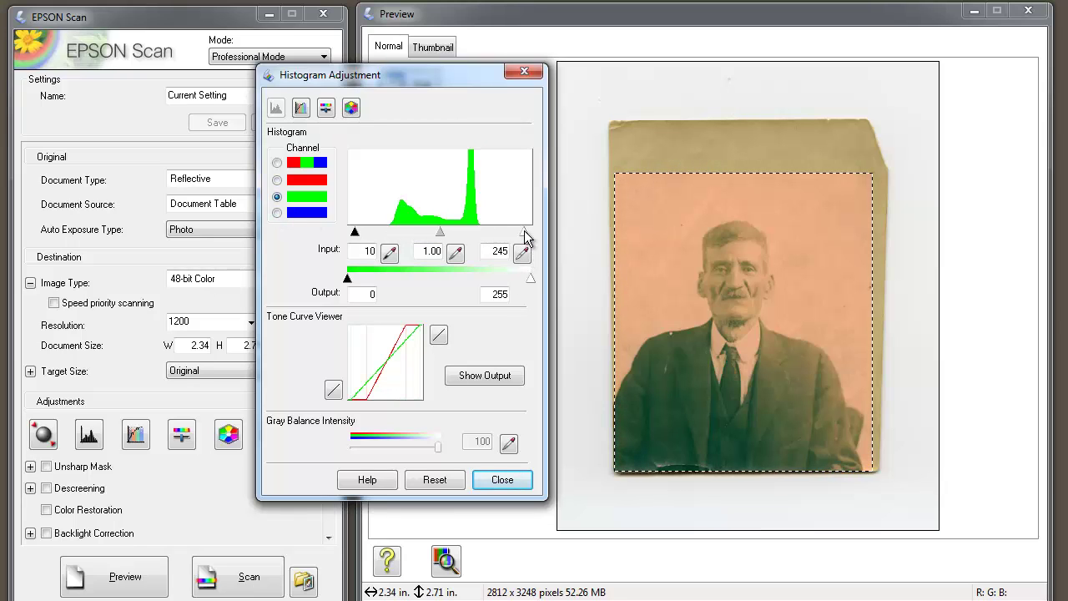
pyautogui.moveTo(524, 232); pyautogui.dragTo(481, 241)
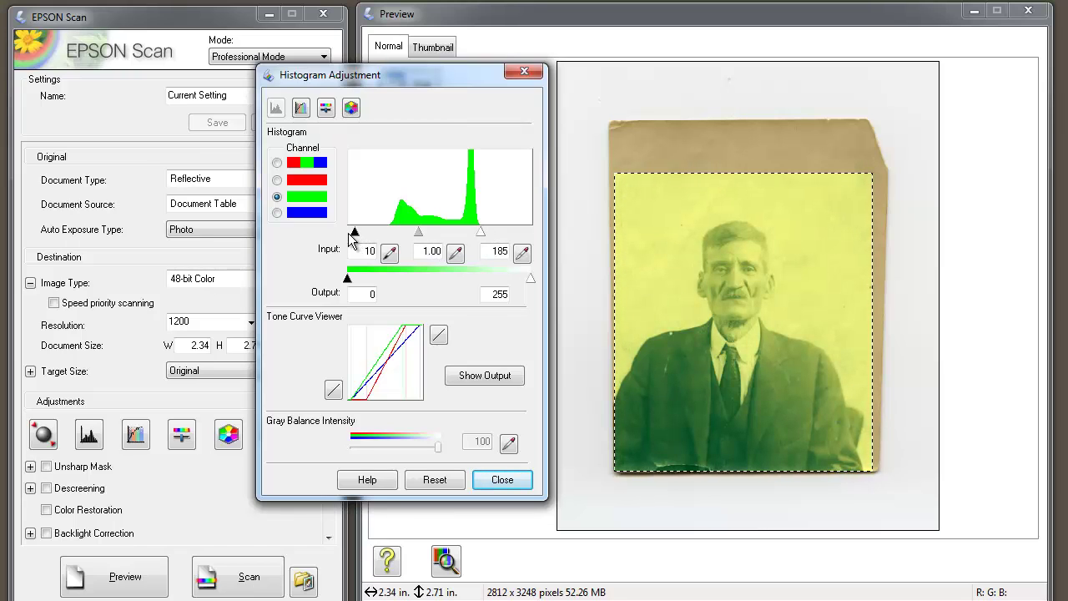
pyautogui.moveTo(353, 230); pyautogui.dragTo(389, 237)
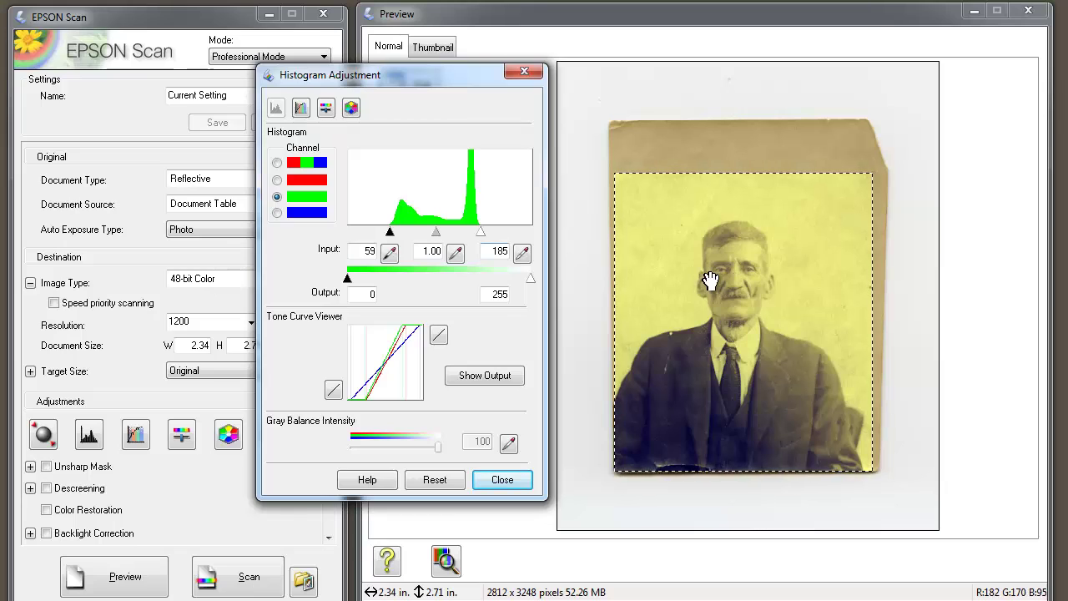
# Step: Set the blue channel's input levels to 45 for shadows and 159 for highlights, at the ends of its tonal data
pyautogui.click(277, 213)
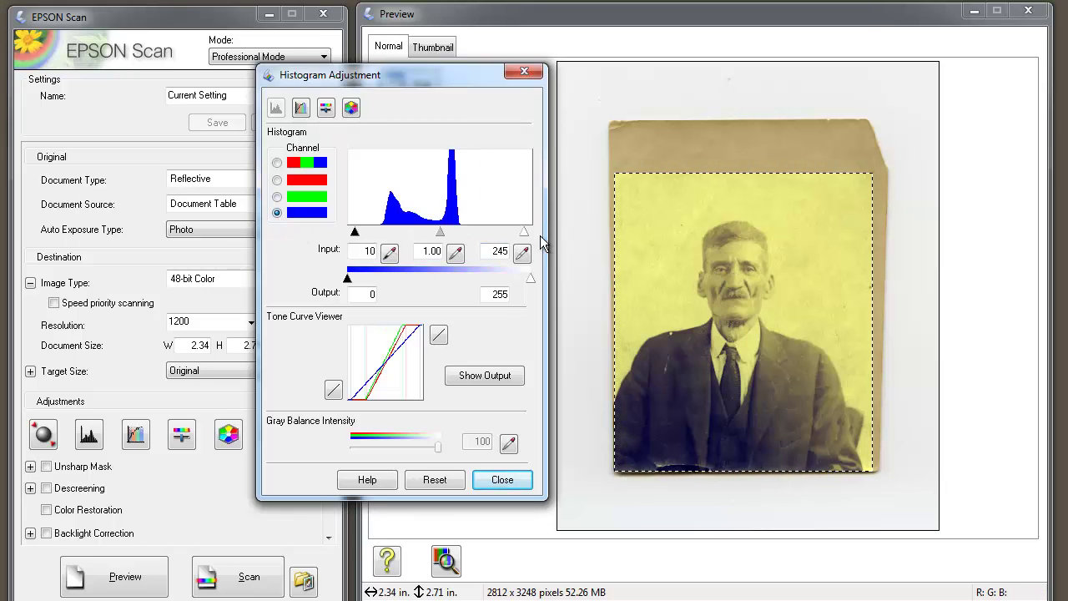
pyautogui.moveTo(525, 234); pyautogui.dragTo(464, 240)
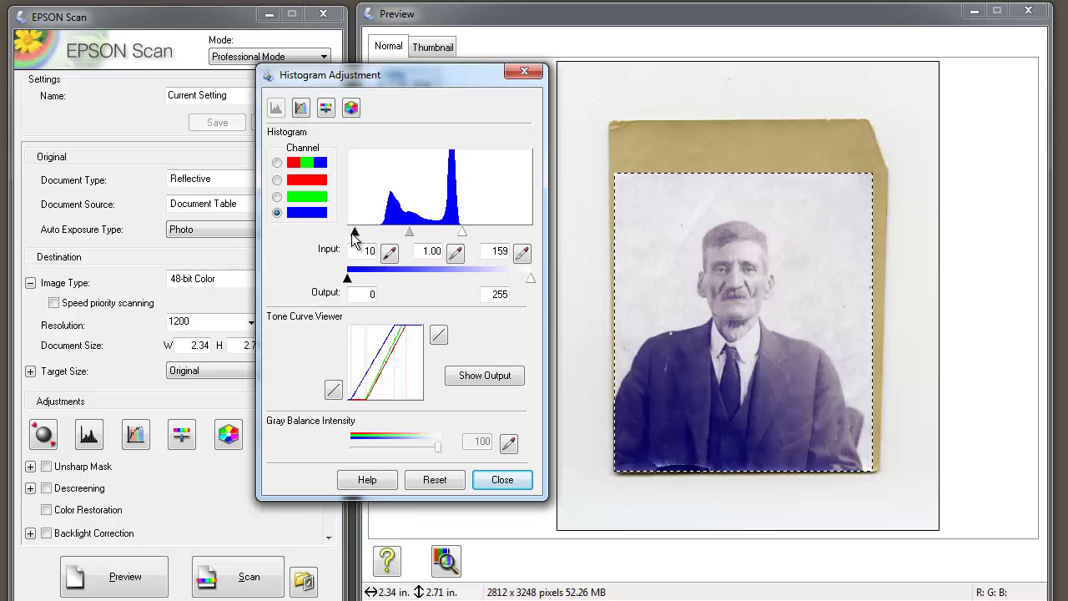
pyautogui.moveTo(354, 236); pyautogui.dragTo(379, 241)
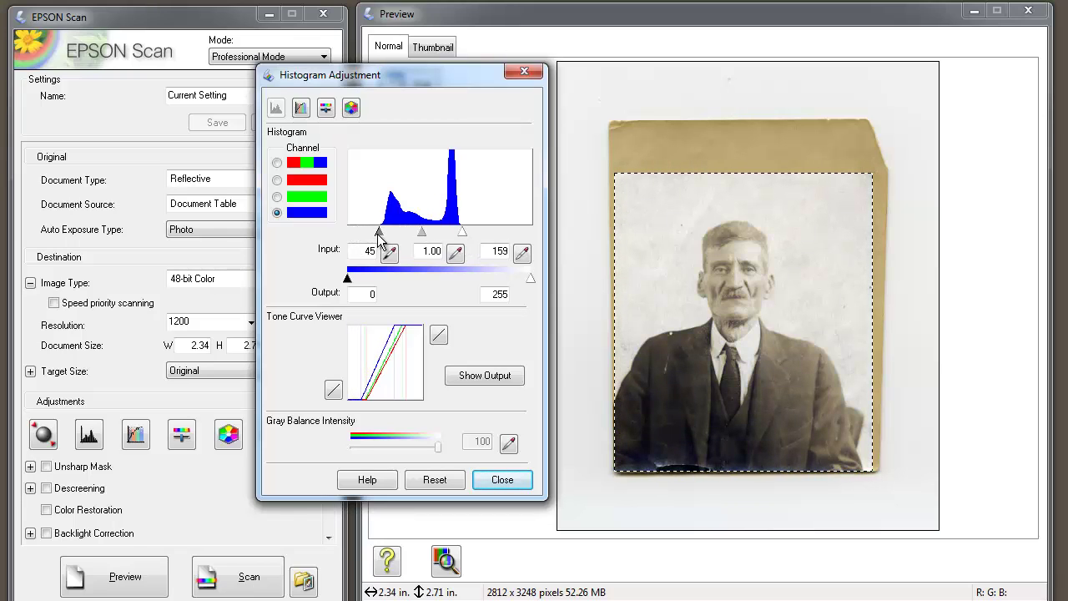